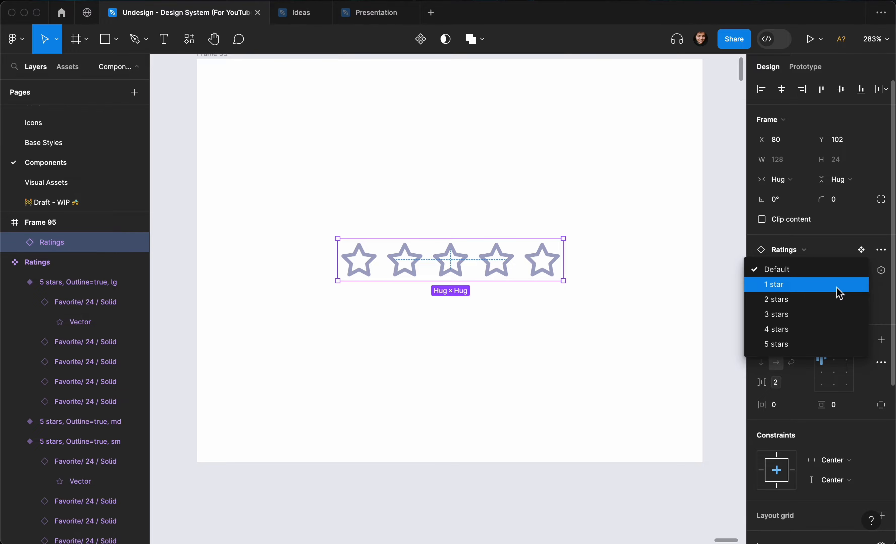
Preview the finished Ratings instance in its 1 star state.
{"action": "left_click", "coordinate": [840, 284]}
{"action": "left_click", "coordinate": [843, 272]}
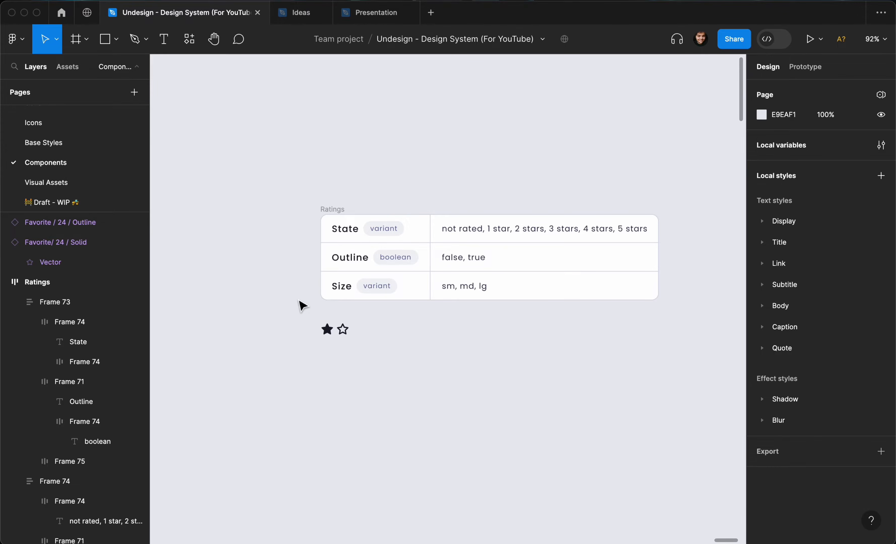
Examine the Ratings specification table for the State, Outline and Size properties and their values, along with the two star icons below.
{"action": "scroll", "coordinate": [340, 320], "scroll_direction": "up", "scroll_amount": 3}
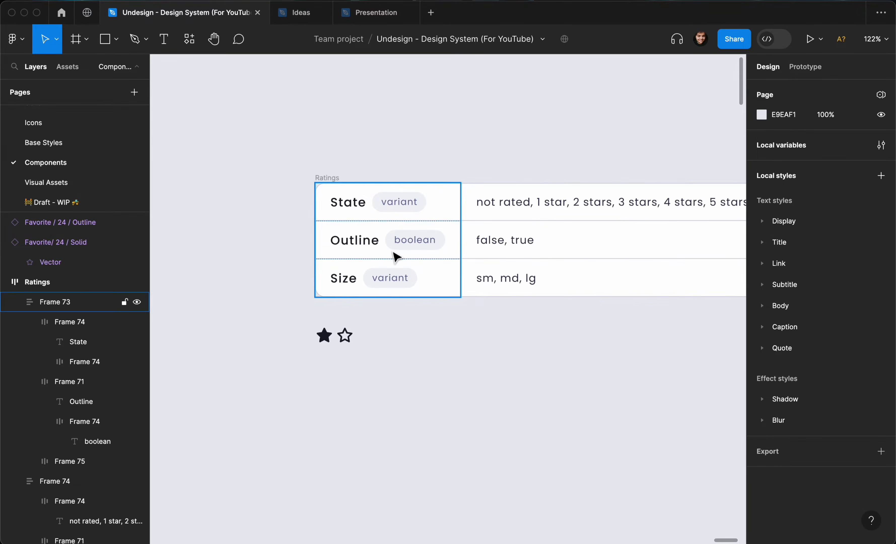
{"action": "scroll", "coordinate": [381, 263], "scroll_direction": "right", "scroll_amount": 1}
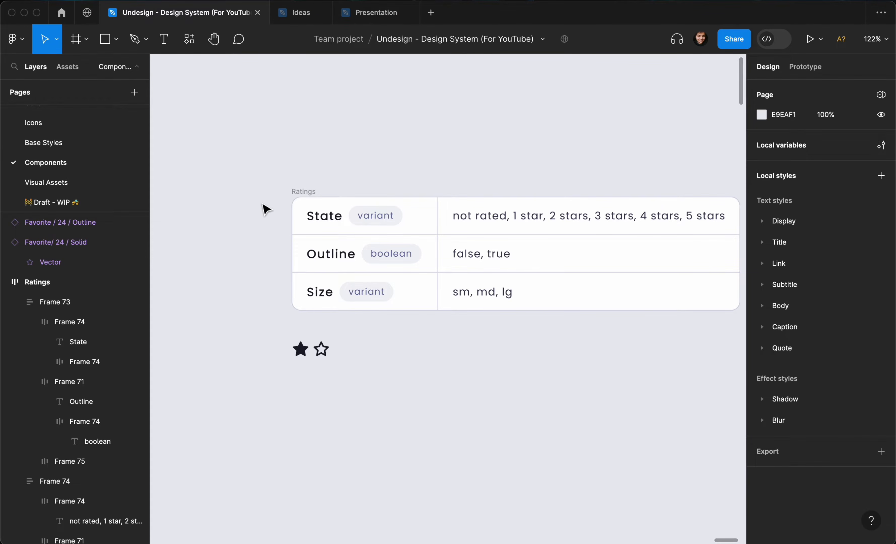
{"action": "scroll", "coordinate": [281, 203], "scroll_direction": "up", "scroll_amount": 2}
{"action": "scroll", "coordinate": [281, 203], "scroll_direction": "right", "scroll_amount": 3}
{"action": "left_click", "coordinate": [290, 222]}
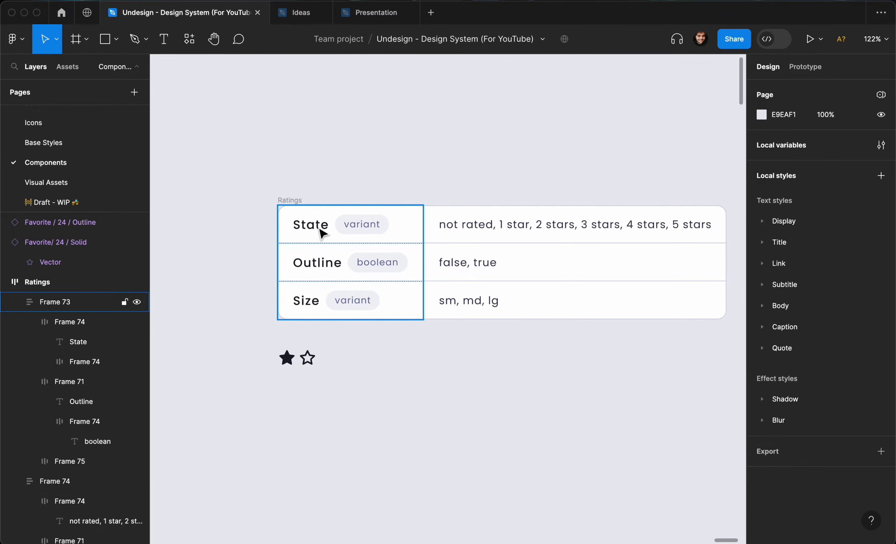
{"action": "left_click", "coordinate": [445, 242]}
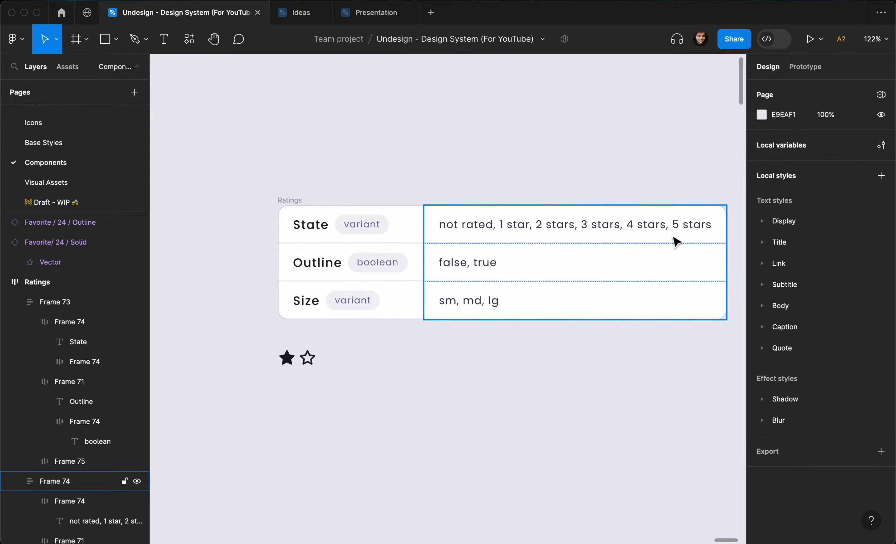
{"action": "left_click", "coordinate": [341, 259]}
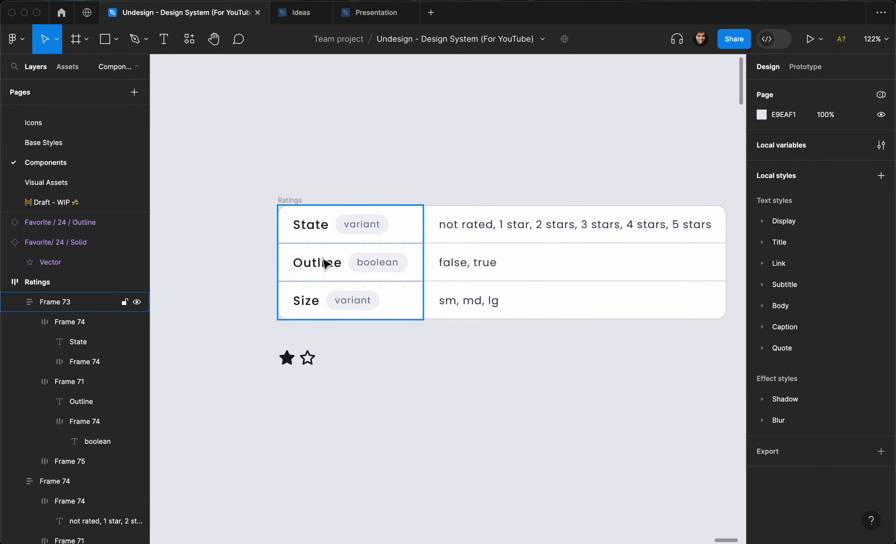
{"action": "left_click", "coordinate": [438, 284]}
{"action": "left_click", "coordinate": [421, 281]}
{"action": "left_click", "coordinate": [310, 341]}
{"action": "scroll", "coordinate": [311, 341], "scroll_direction": "down", "scroll_amount": 2}
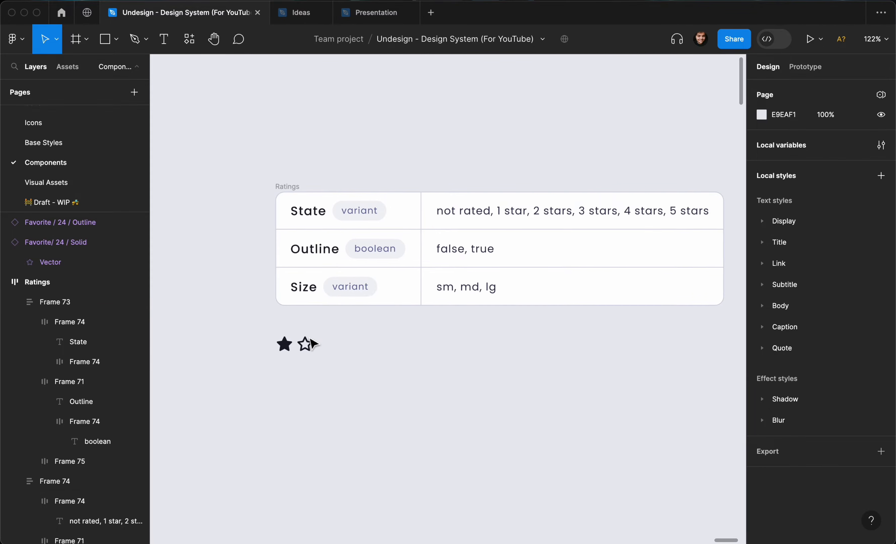
Move the solid and outline star icons from below the Ratings table to just above it.
{"action": "left_click_drag", "start_coordinate": [272, 328], "coordinate": [292, 156]}
{"action": "left_click", "coordinate": [259, 151]}
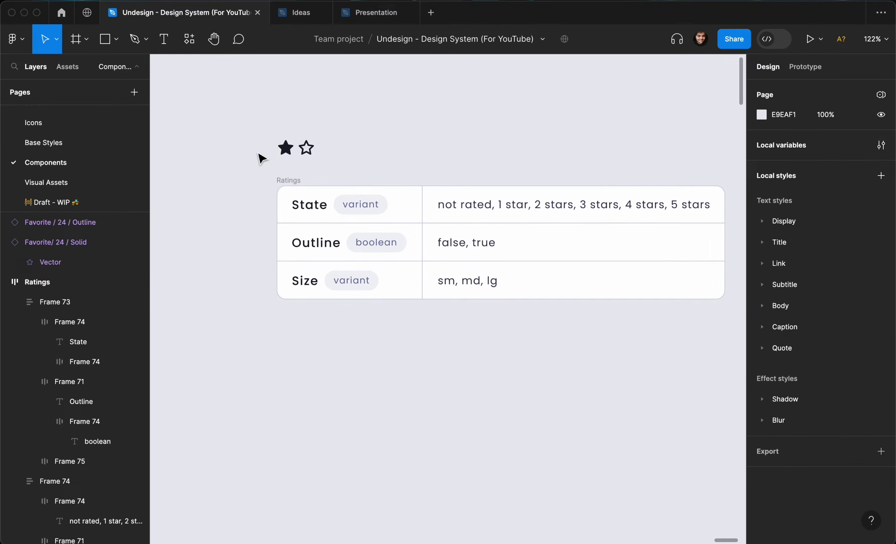
{"action": "left_click", "coordinate": [287, 148]}
{"action": "left_click", "coordinate": [310, 128]}
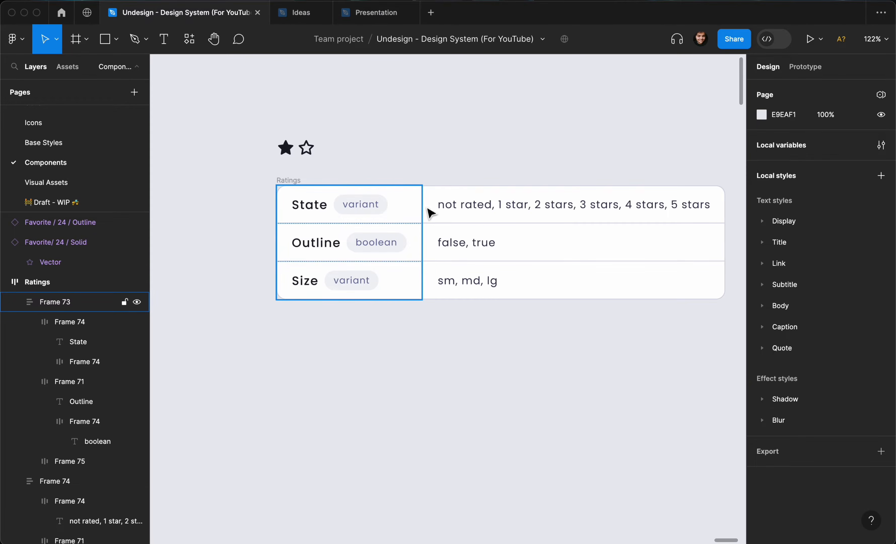
Copy the outline star below the table and repeat the duplicate to build a horizontal row of five stars.
{"action": "left_click", "coordinate": [308, 151]}
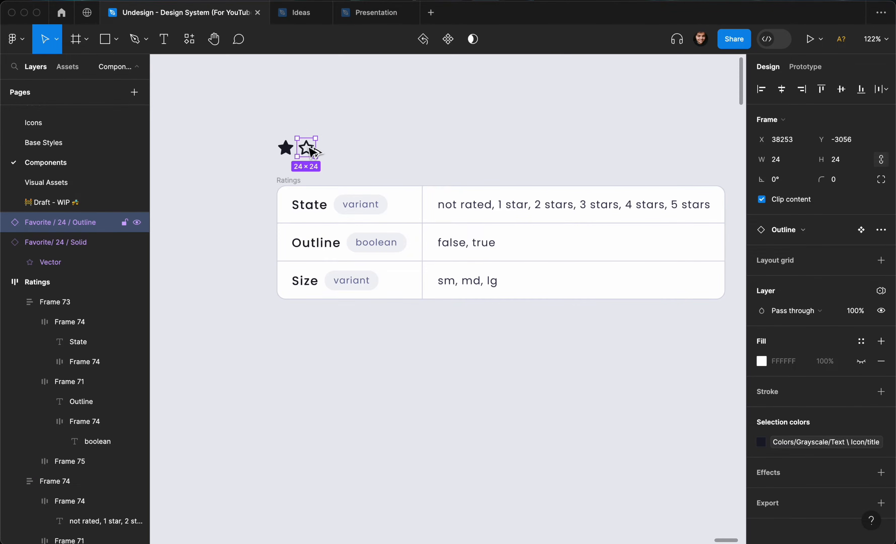
{"action": "mouse_move", "coordinate": [310, 151]}
{"action": "left_mouse_down"}
{"action": "mouse_move", "coordinate": [311, 267]}
{"action": "mouse_move", "coordinate": [290, 339]}
{"action": "left_mouse_up"}
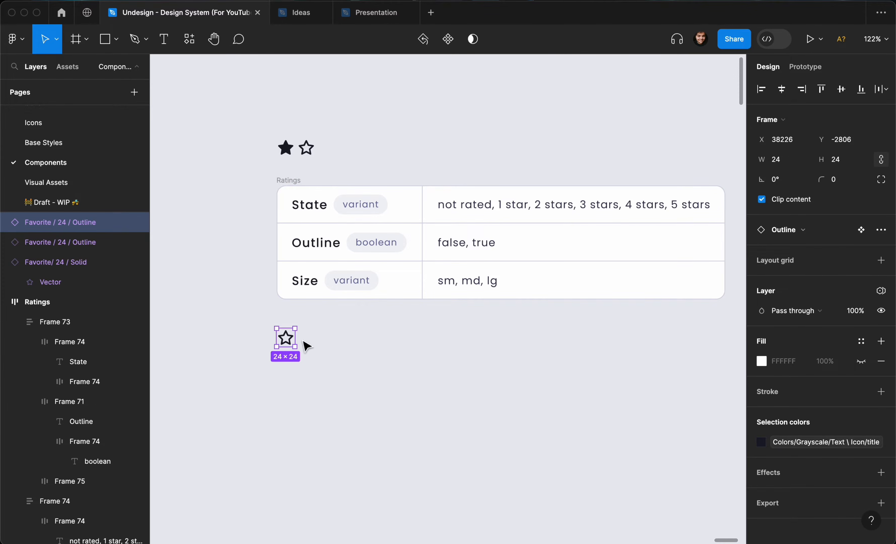
{"action": "left_click_drag", "start_coordinate": [288, 337], "coordinate": [308, 338]}
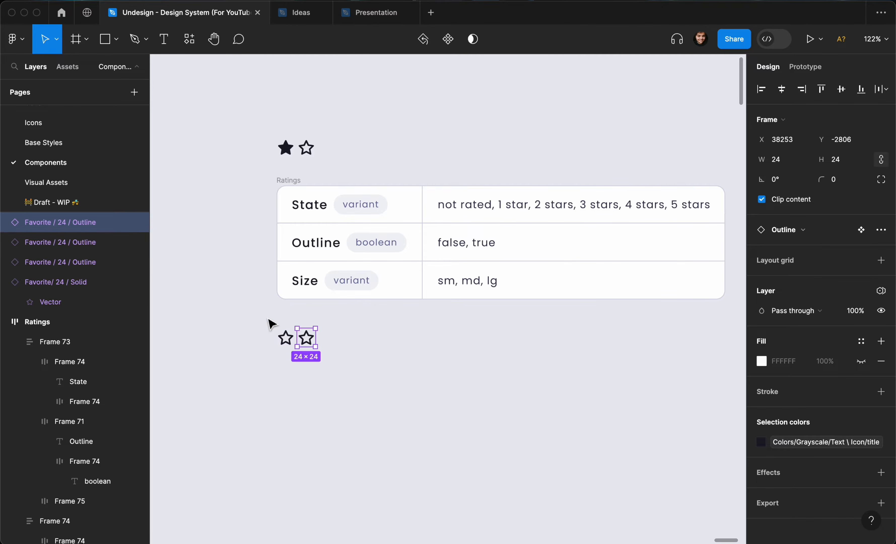
{"action": "key", "text": "super+d"}
{"action": "key", "text": "super+d"}
{"action": "key", "text": "super+d"}
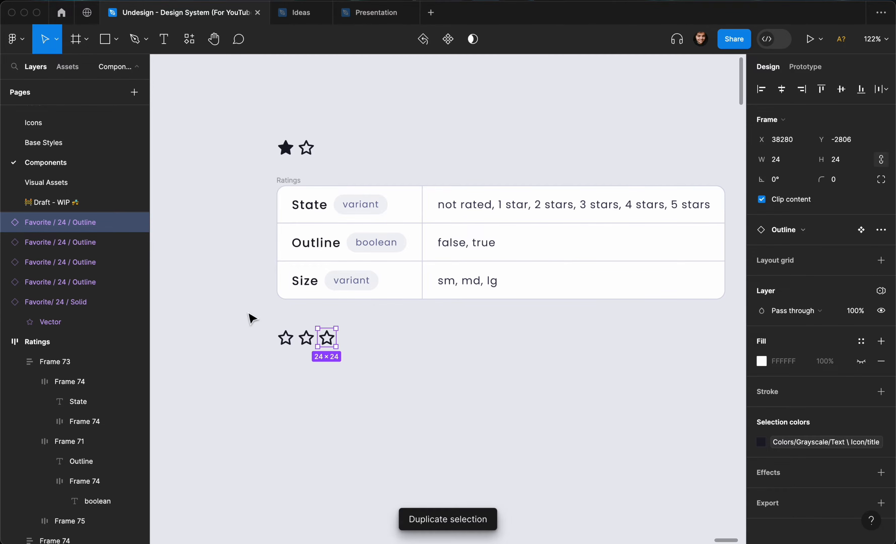
Wrap the five outline stars in a horizontal auto layout with the 3xs (2) spacing variable as the gap.
{"action": "left_click_drag", "start_coordinate": [243, 311], "coordinate": [397, 368]}
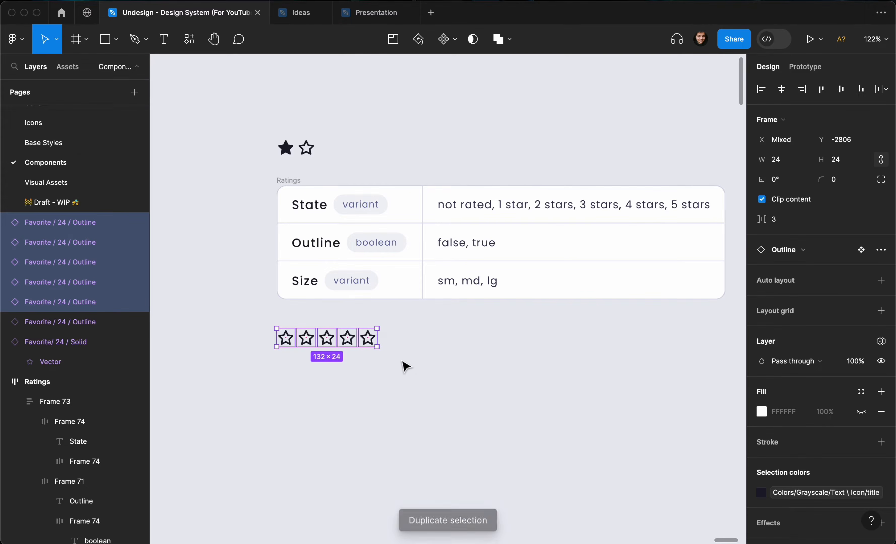
{"action": "key", "text": "shift+a"}
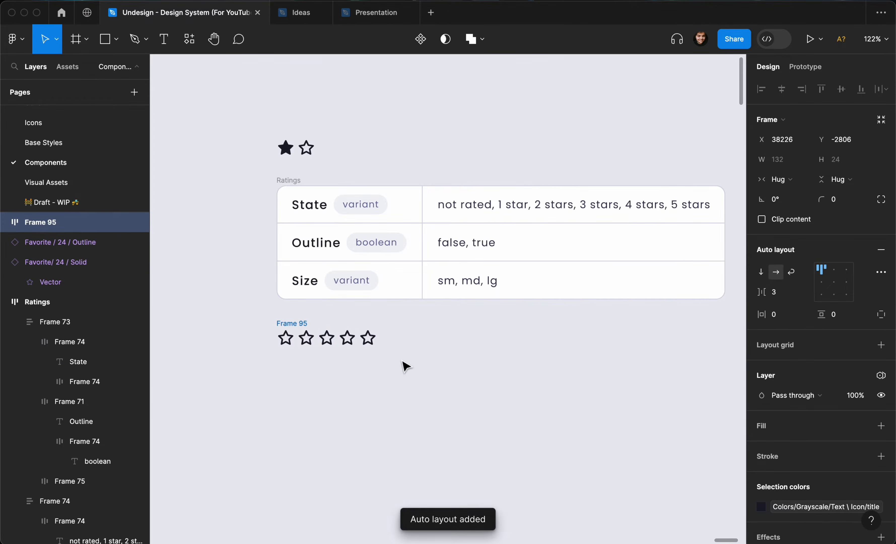
{"action": "left_click", "coordinate": [806, 295]}
{"action": "left_click", "coordinate": [796, 334]}
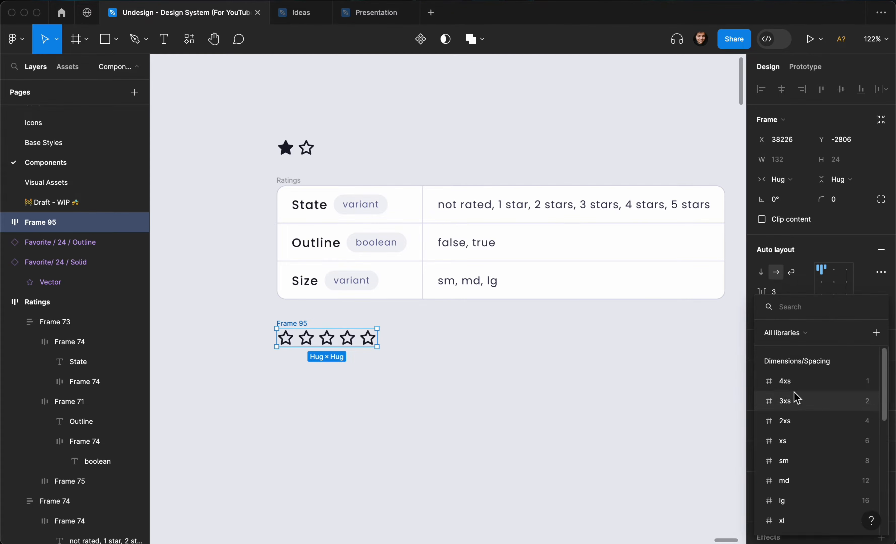
{"action": "left_click", "coordinate": [799, 402]}
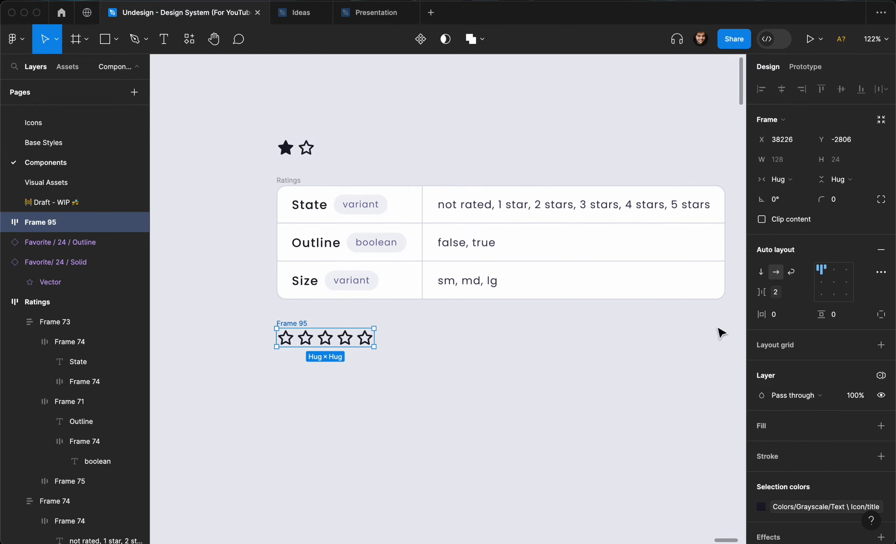
Try the 4xs (1) spacing variable as the gap between the stars, and return it to 3xs (2).
{"action": "left_click", "coordinate": [802, 294]}
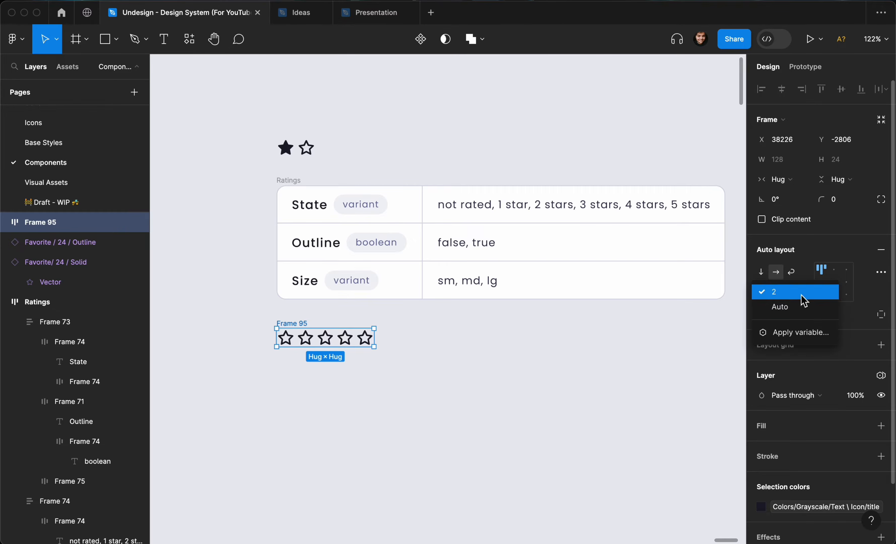
{"action": "left_click", "coordinate": [800, 331]}
{"action": "left_click", "coordinate": [831, 384]}
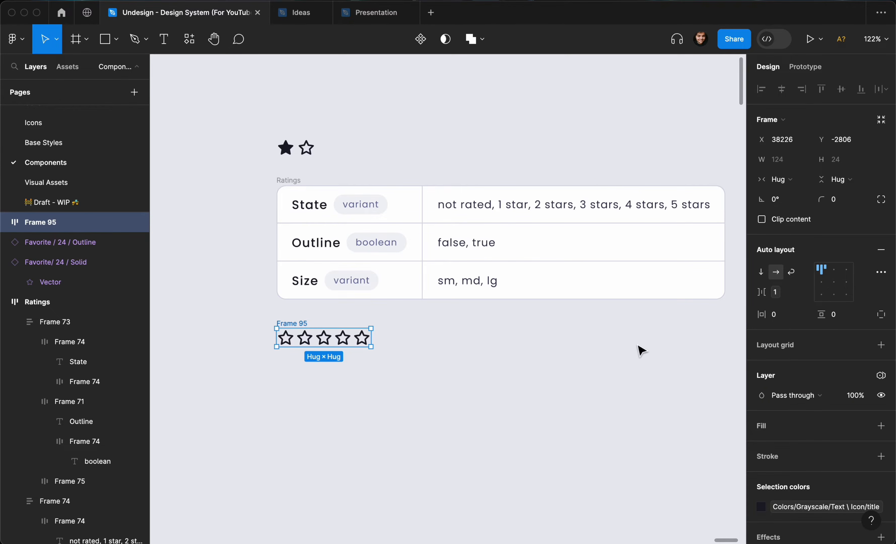
{"action": "left_click", "coordinate": [805, 298]}
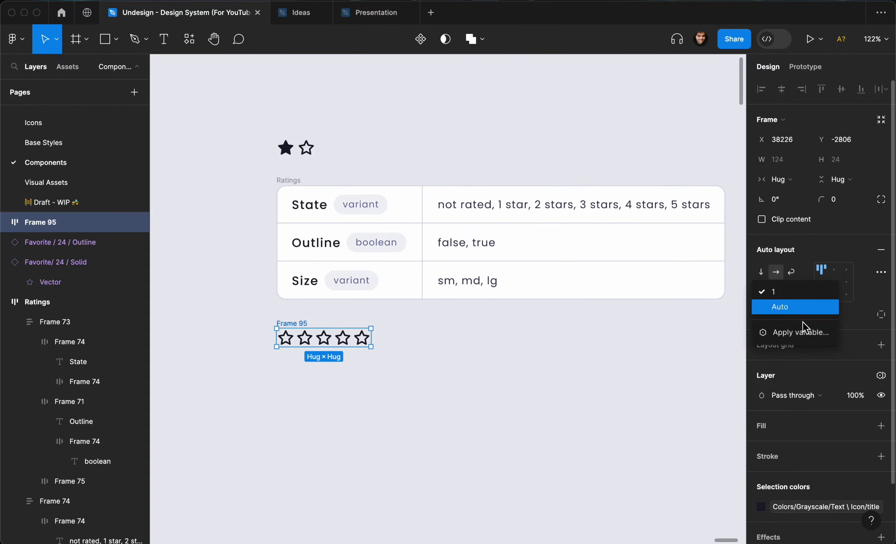
{"action": "left_click", "coordinate": [803, 331]}
{"action": "left_click", "coordinate": [815, 400]}
{"action": "left_click", "coordinate": [574, 346]}
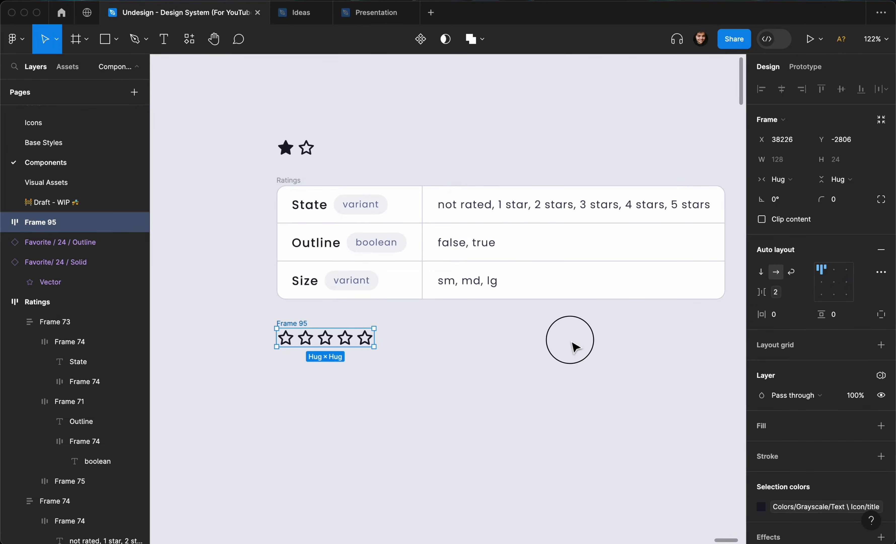
Try the Text \ Icon subtitle color on the row of five outline stars.
{"action": "scroll", "coordinate": [574, 347], "scroll_direction": "left", "scroll_amount": 3}
{"action": "left_click", "coordinate": [331, 308]}
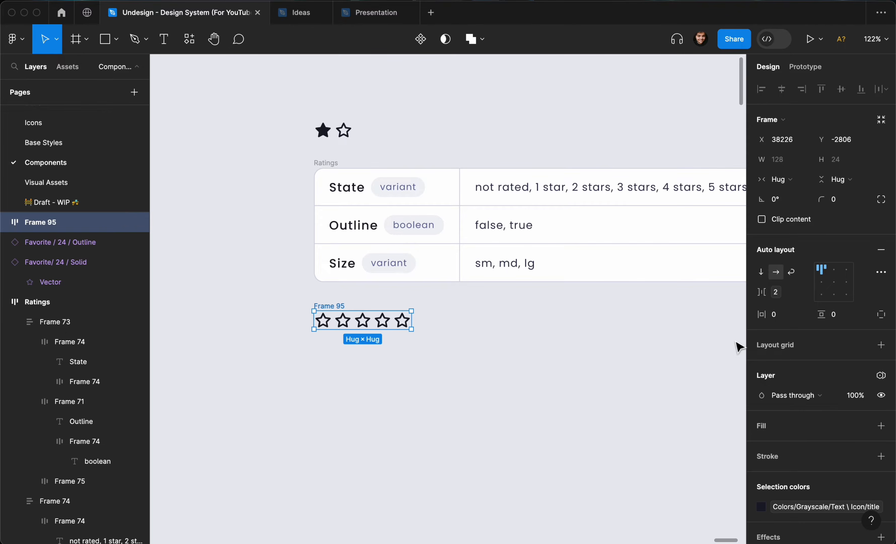
{"action": "scroll", "coordinate": [840, 378], "scroll_direction": "down", "scroll_amount": 3}
{"action": "left_click", "coordinate": [820, 455]}
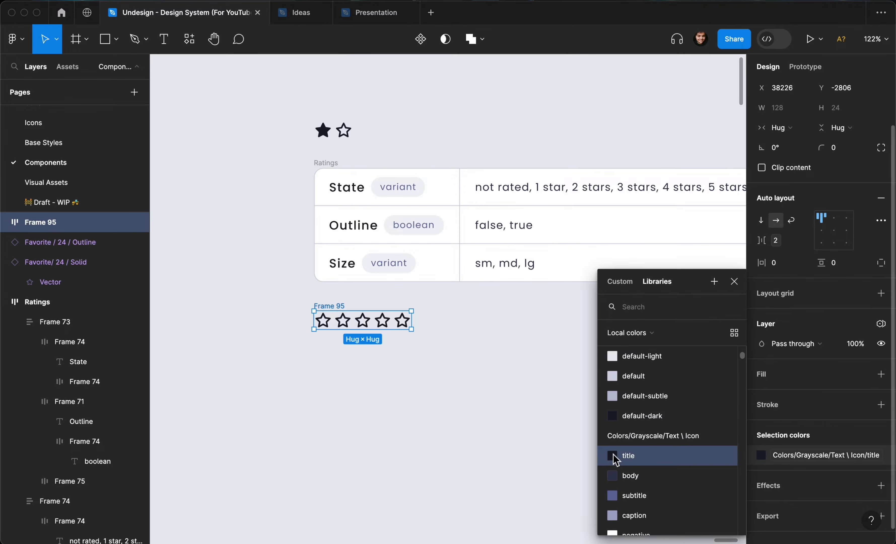
{"action": "scroll", "coordinate": [627, 458], "scroll_direction": "down", "scroll_amount": 2}
{"action": "left_click", "coordinate": [640, 463]}
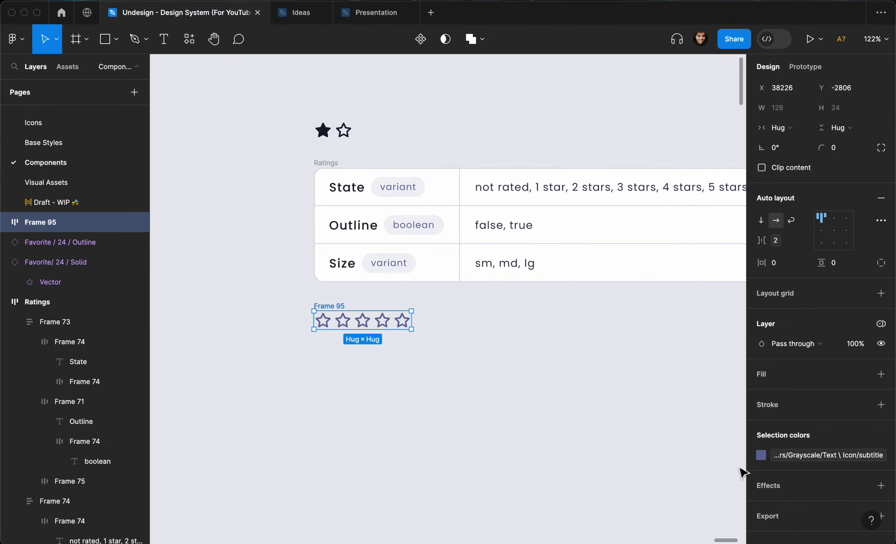
Recolor the five outline stars with the Text \ Icon caption color.
{"action": "left_click", "coordinate": [810, 456]}
{"action": "left_click", "coordinate": [694, 476]}
{"action": "left_click", "coordinate": [544, 382]}
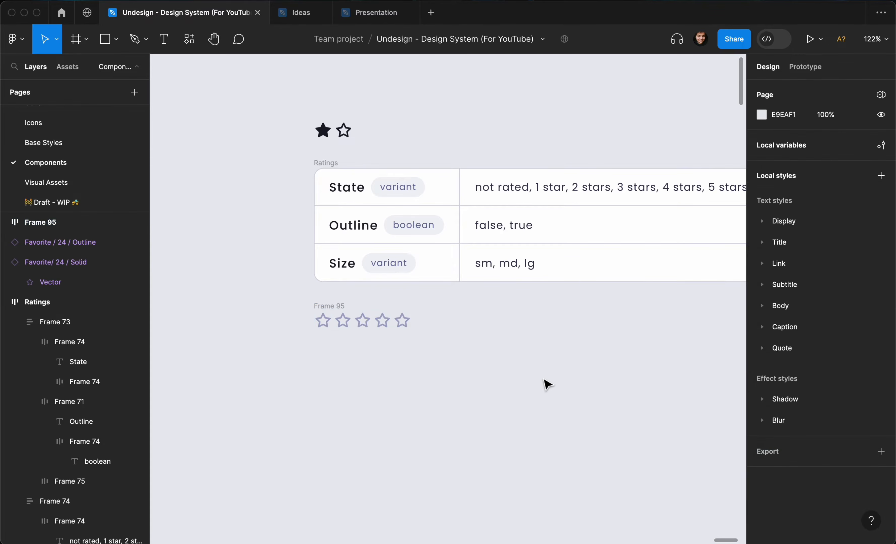
{"action": "left_click", "coordinate": [331, 310]}
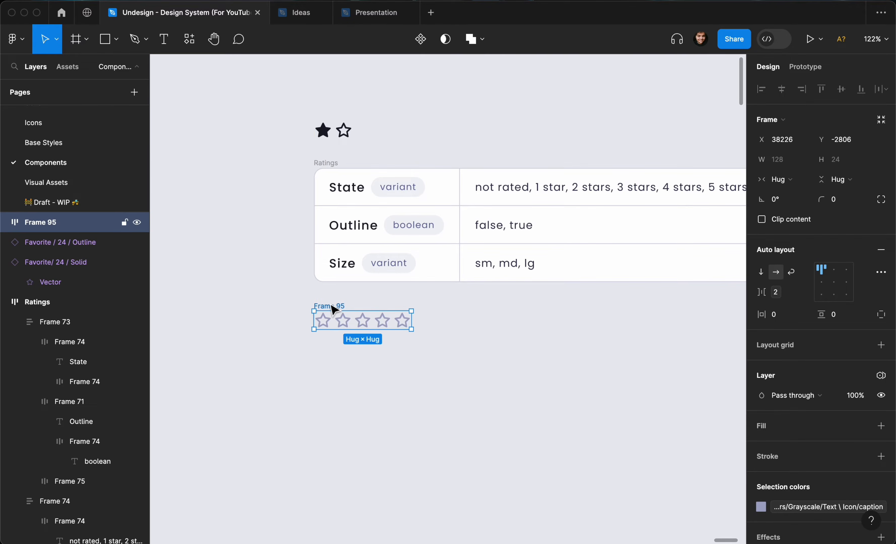
{"action": "double_click", "coordinate": [367, 231]}
{"action": "double_click", "coordinate": [362, 227]}
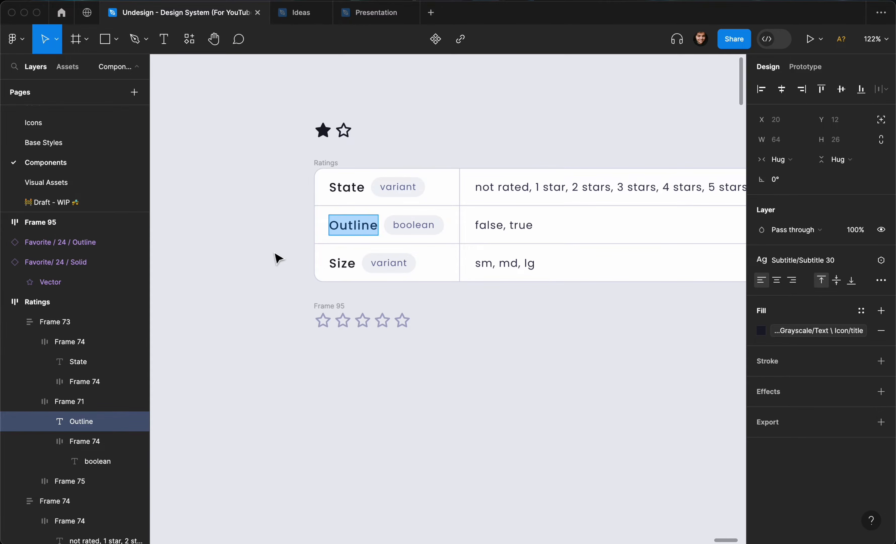
{"action": "left_click", "coordinate": [320, 301]}
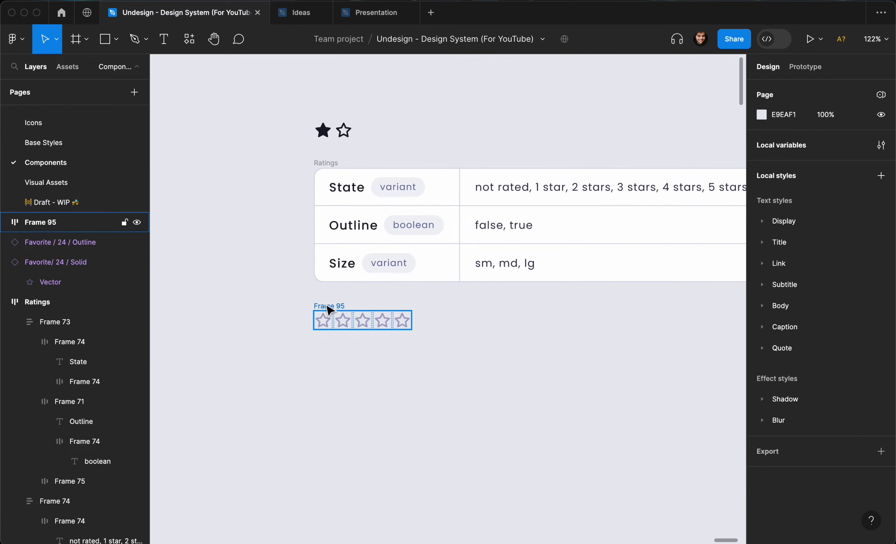
Turn the auto layout star row into a component named Ratings.
{"action": "left_click", "coordinate": [330, 311]}
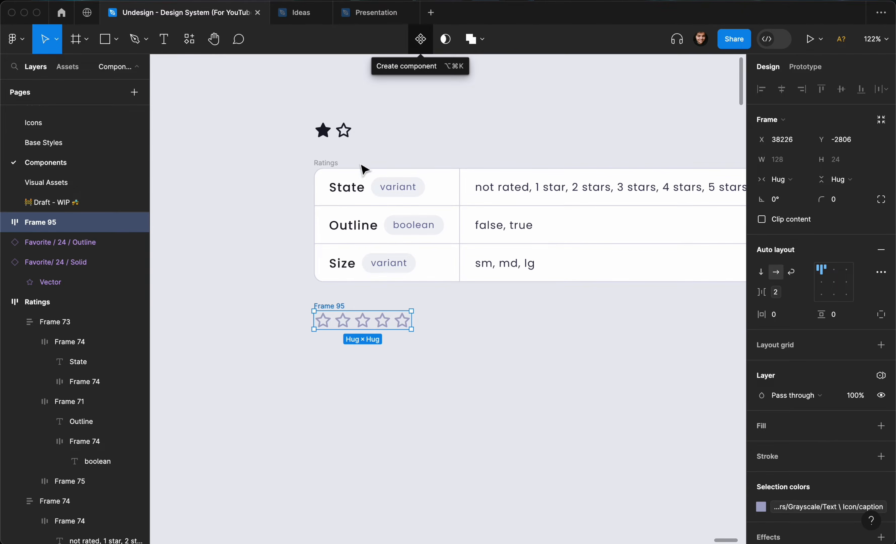
{"action": "key", "text": "alt+super+k"}
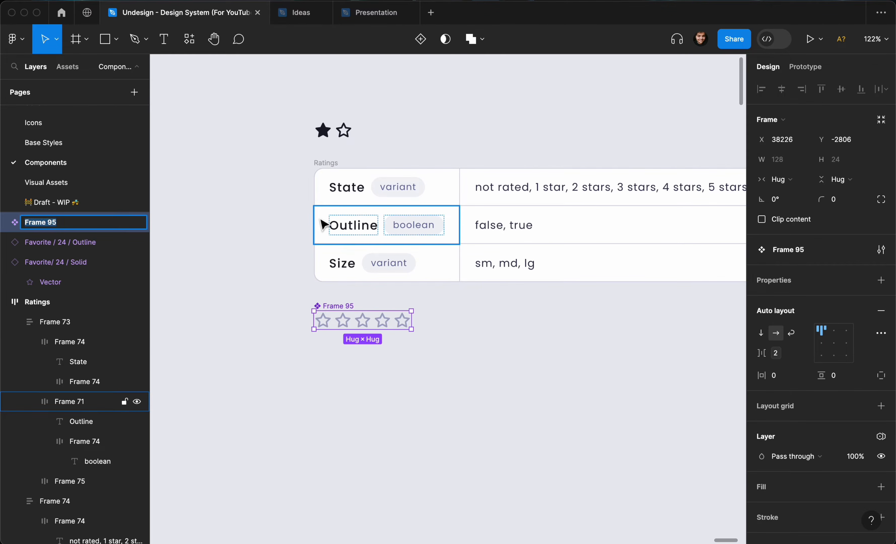
{"action": "type", "text": "Ratings"}
{"action": "key", "text": "Return"}
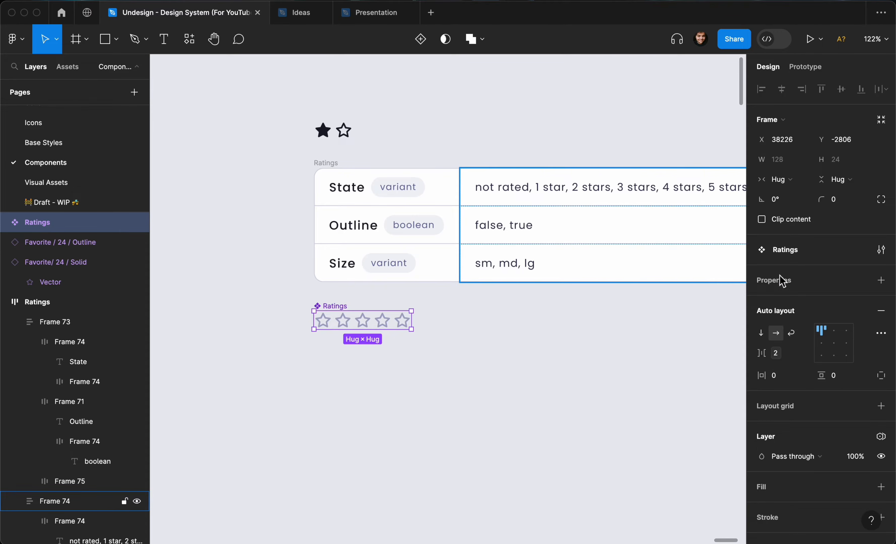
Add a variant property named State to the Ratings component and align the component set with the table's left edge.
{"action": "left_click", "coordinate": [882, 280]}
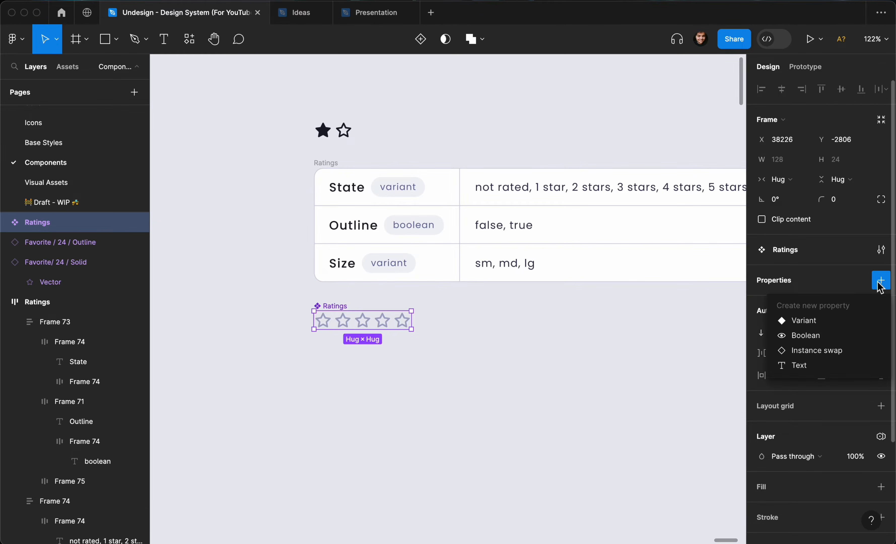
{"action": "left_click", "coordinate": [808, 327]}
{"action": "double_click", "coordinate": [800, 261]}
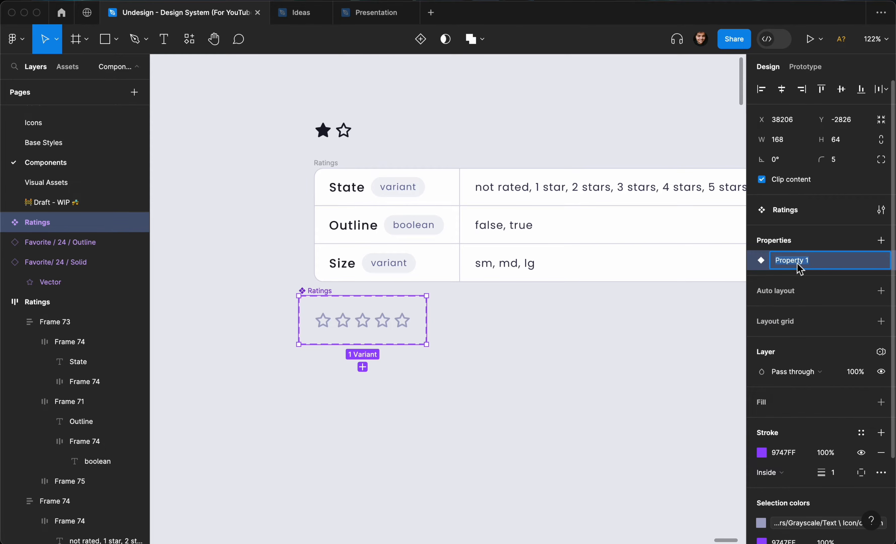
{"action": "type", "text": "State"}
{"action": "key", "text": "Return"}
{"action": "left_click_drag", "start_coordinate": [328, 294], "coordinate": [343, 299]}
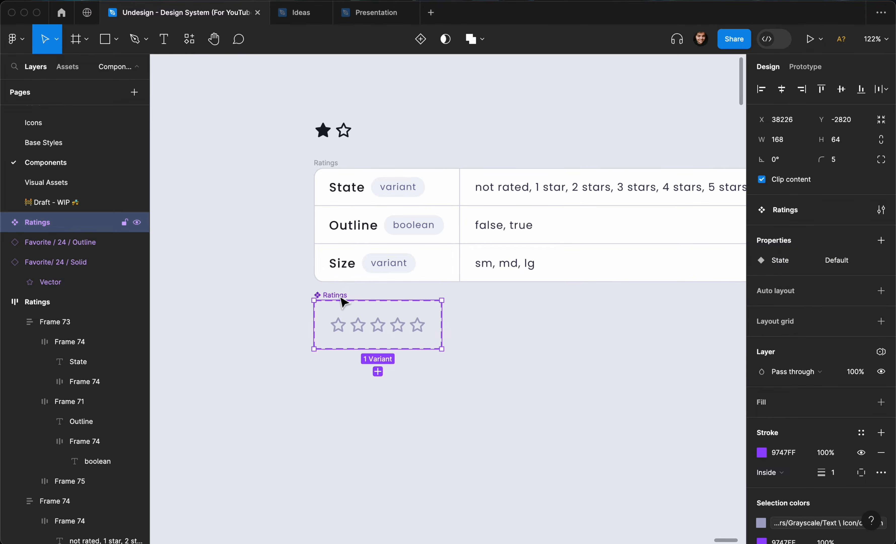
Add a second variant property named Outline with the value true to the Ratings component set.
{"action": "left_click", "coordinate": [882, 240]}
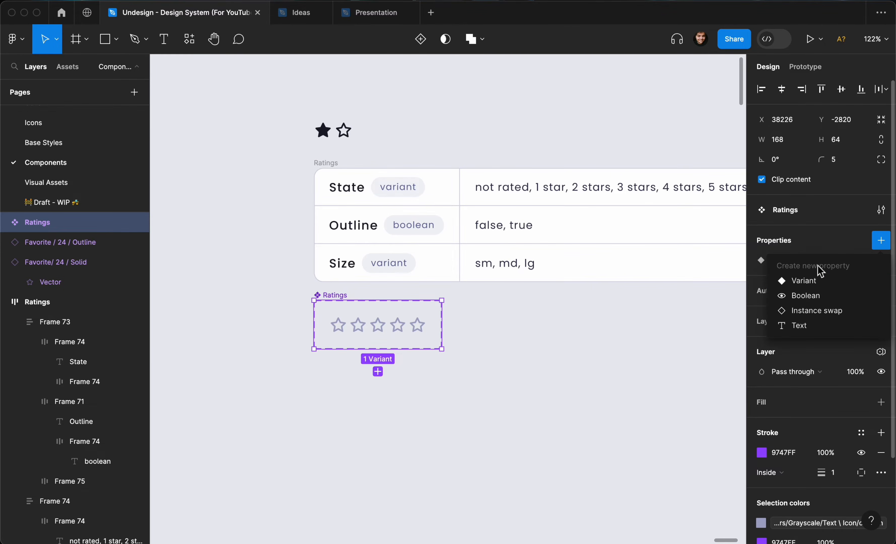
{"action": "left_click", "coordinate": [804, 281]}
{"action": "type", "text": "Outline"}
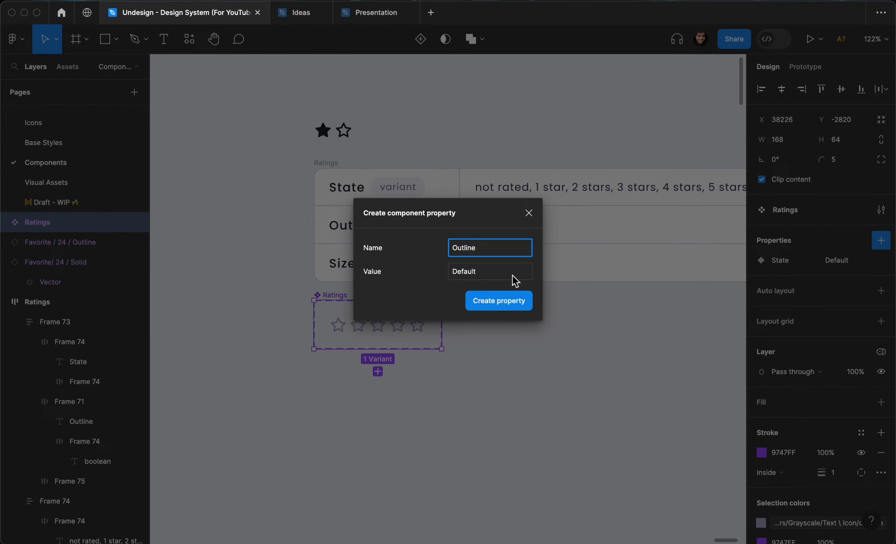
{"action": "left_click", "coordinate": [513, 277]}
{"action": "key", "text": "super+a"}
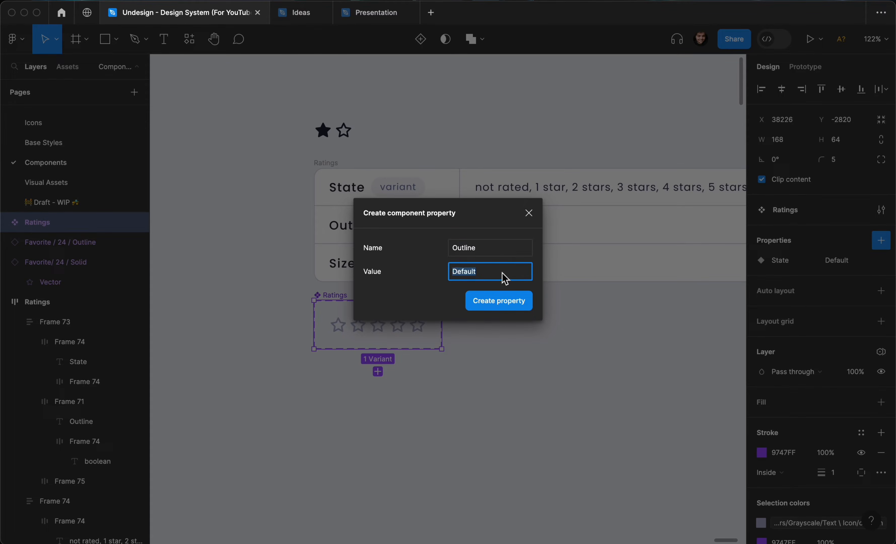
{"action": "type", "text": "true"}
{"action": "left_click", "coordinate": [492, 308]}
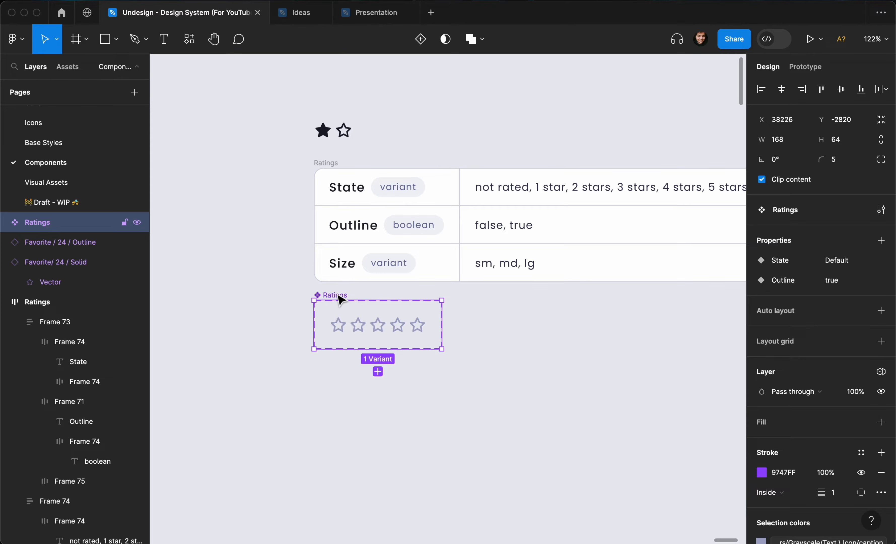
Nudge the Ratings component set up slightly and enlarge its frame to about 1272 × 732 to make room for variants.
{"action": "left_click_drag", "start_coordinate": [340, 296], "coordinate": [339, 297]}
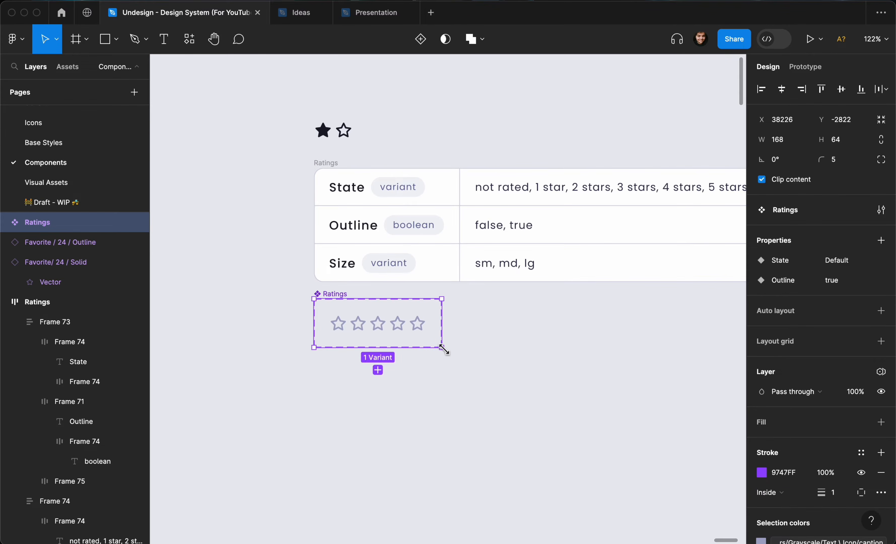
{"action": "scroll", "coordinate": [444, 349], "scroll_direction": "down", "scroll_amount": 4}
{"action": "left_click_drag", "start_coordinate": [445, 350], "coordinate": [730, 510]}
{"action": "scroll", "coordinate": [432, 292], "scroll_direction": "left", "scroll_amount": 2}
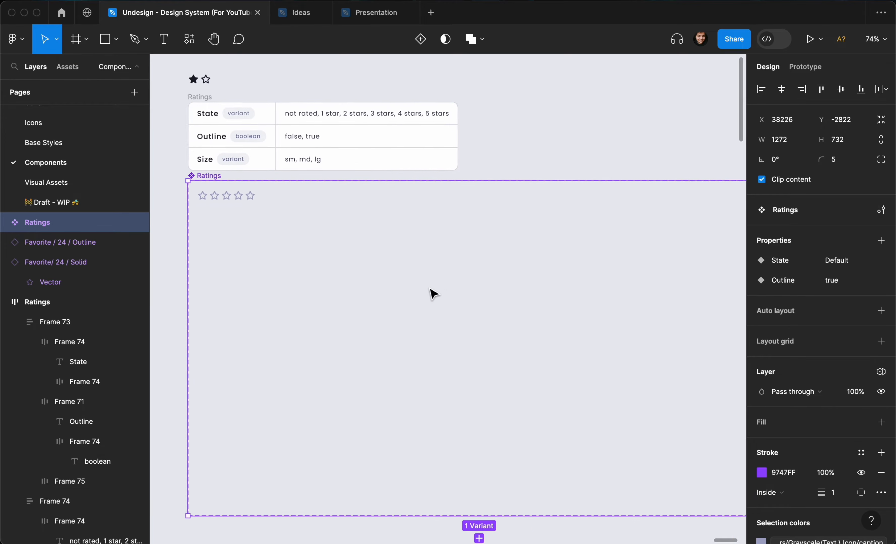
{"action": "scroll", "coordinate": [432, 293], "scroll_direction": "up", "scroll_amount": 4}
{"action": "scroll", "coordinate": [432, 293], "scroll_direction": "up", "scroll_amount": 3}
{"action": "scroll", "coordinate": [431, 293], "scroll_direction": "up", "scroll_amount": 3}
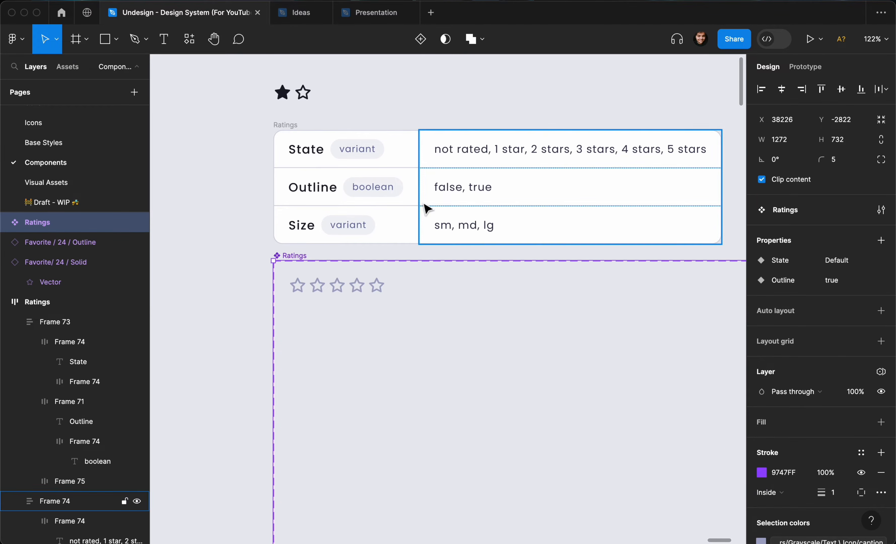
Duplicate the default star row beside the original at X 175 and set the copy's State to 1 star.
{"action": "left_click", "coordinate": [332, 286]}
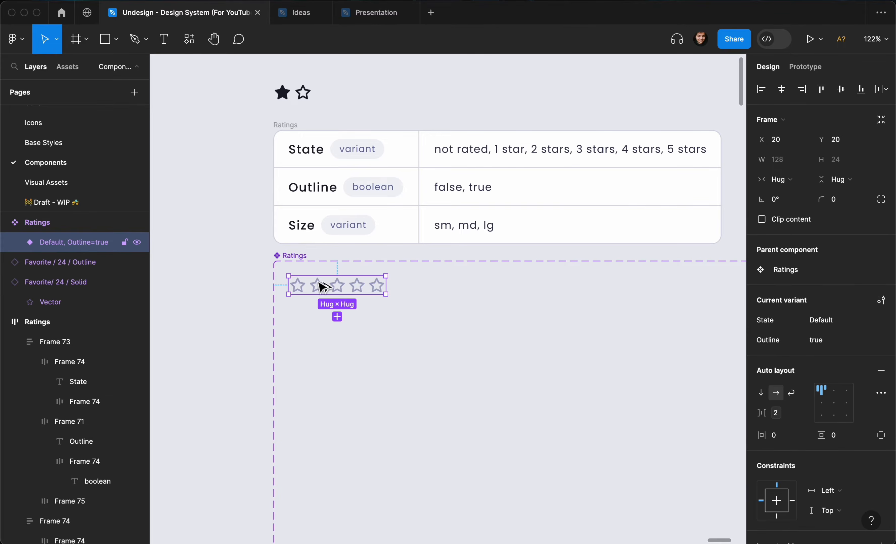
{"action": "left_click_drag", "start_coordinate": [320, 287], "coordinate": [440, 287]}
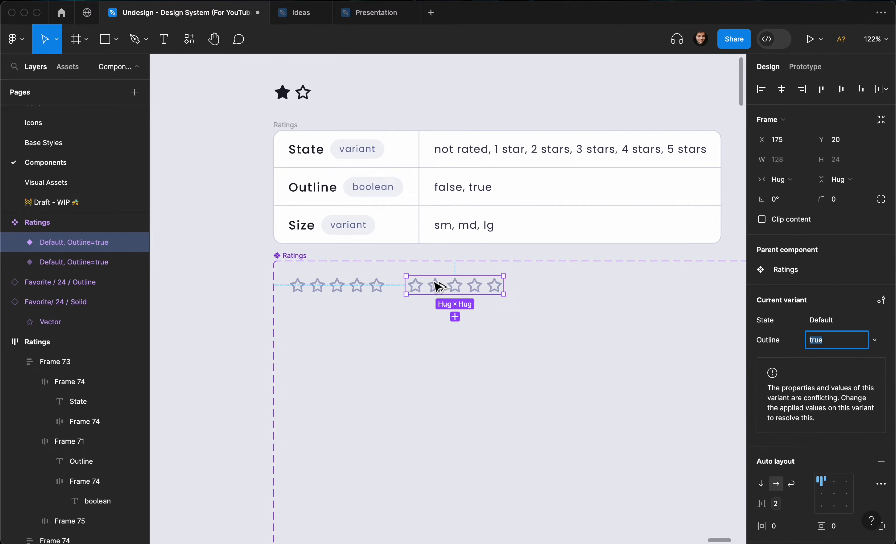
{"action": "left_click", "coordinate": [820, 320]}
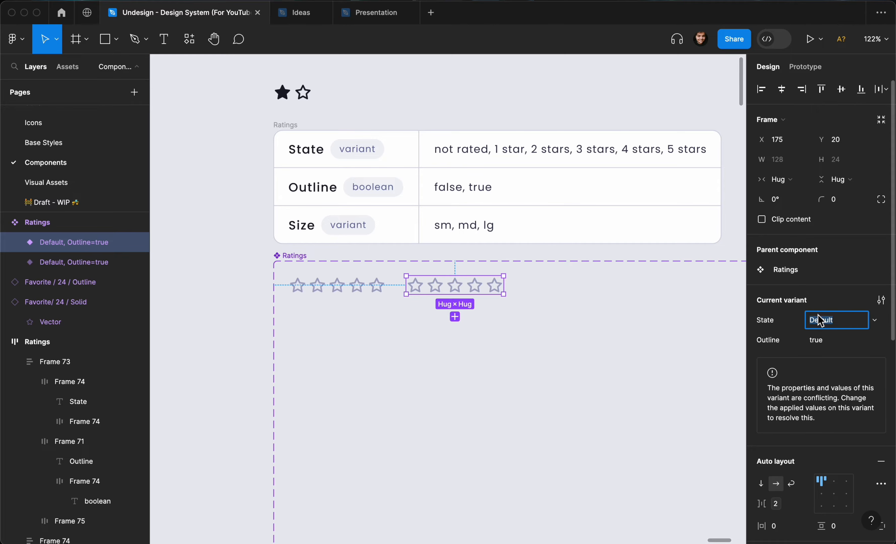
{"action": "type", "text": "1 star"}
{"action": "key", "text": "Return"}
Duplicate the 1 star variant at X 330 with an equal 27 px gap and set the copy's State to 2 stars.
{"action": "left_click_drag", "start_coordinate": [433, 285], "coordinate": [554, 286]}
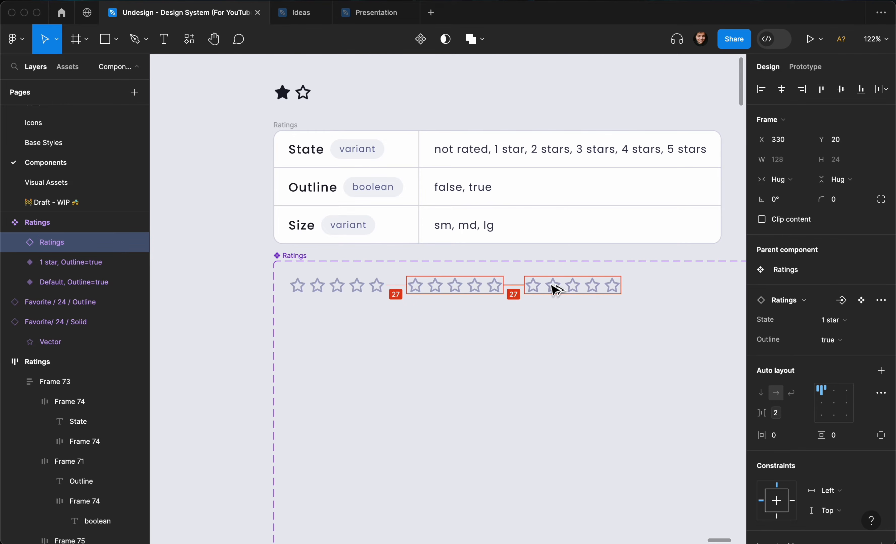
{"action": "left_click", "coordinate": [828, 323]}
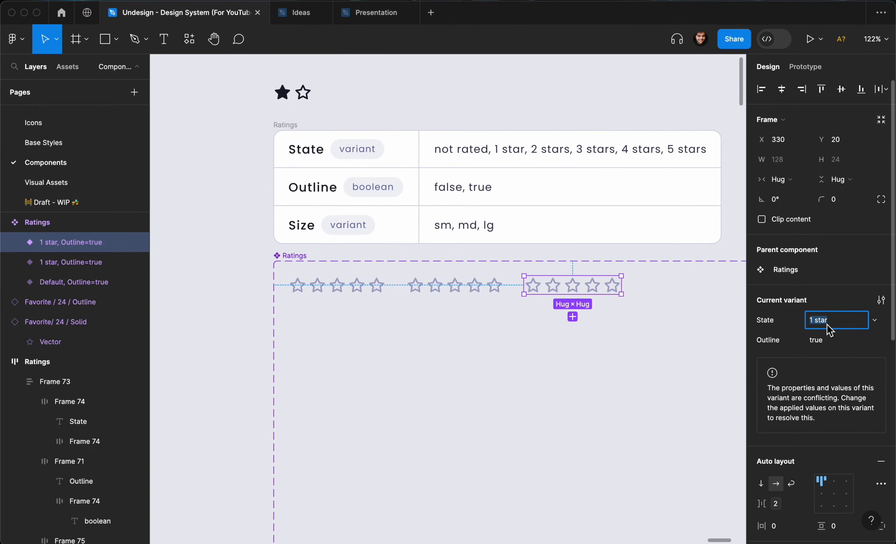
{"action": "type", "text": "2"}
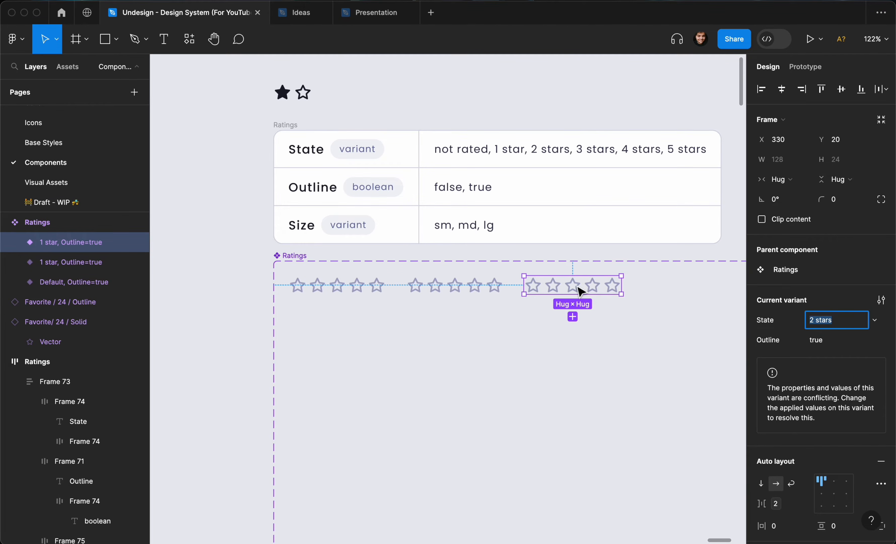
{"action": "left_click", "coordinate": [589, 286]}
{"action": "left_click", "coordinate": [583, 288]}
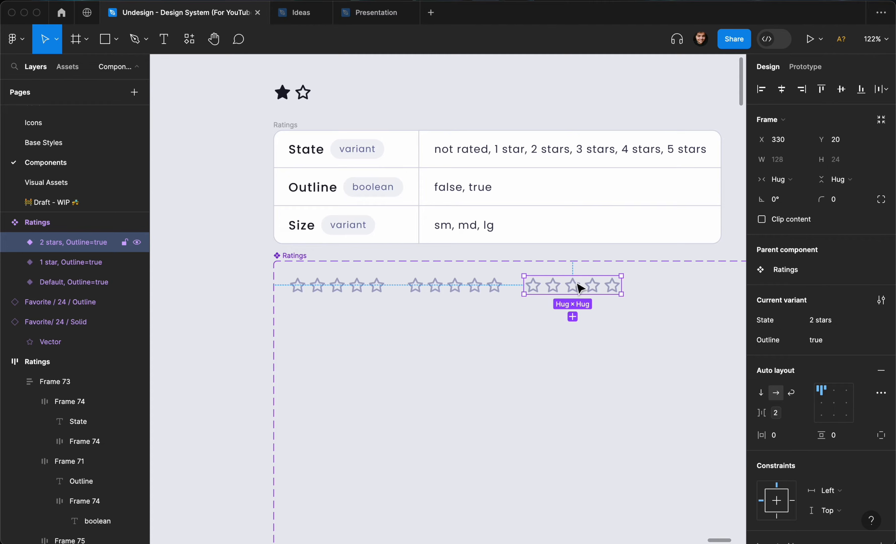
Add three more copies of the 2 stars variant along the same row at equal 27 px gaps.
{"action": "scroll", "coordinate": [580, 286], "scroll_direction": "right", "scroll_amount": 4}
{"action": "left_click_drag", "start_coordinate": [440, 297], "coordinate": [646, 299], "text": "alt"}
{"action": "left_click_drag", "start_coordinate": [654, 295], "coordinate": [653, 293]}
{"action": "scroll", "coordinate": [656, 298], "scroll_direction": "down", "scroll_amount": 3}
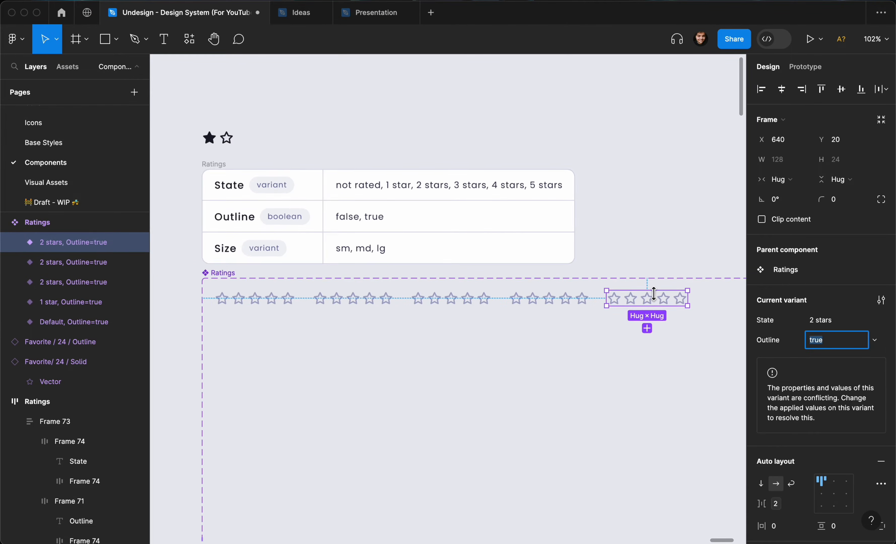
{"action": "left_click_drag", "start_coordinate": [595, 311], "coordinate": [695, 303]}
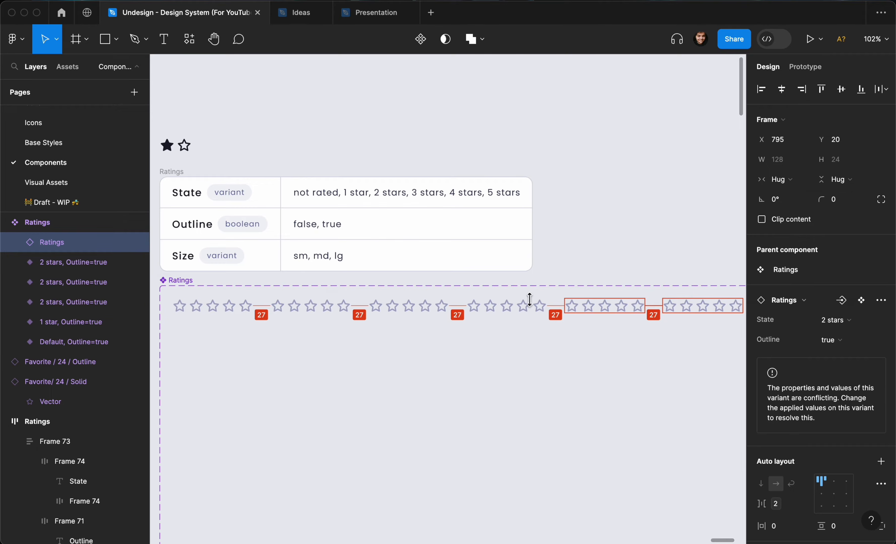
Set the State of the fourth star row in the component set to 3 stars.
{"action": "left_click", "coordinate": [506, 310]}
{"action": "left_click", "coordinate": [402, 310]}
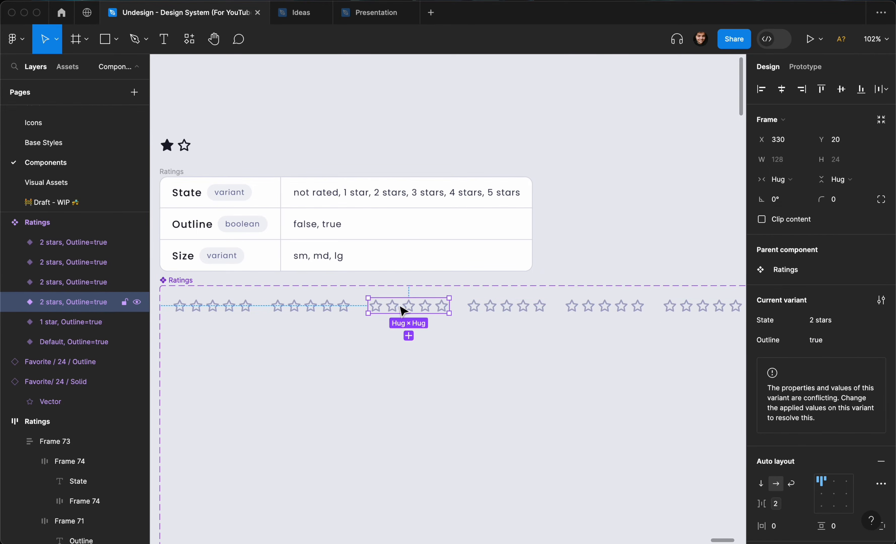
{"action": "left_click", "coordinate": [485, 309]}
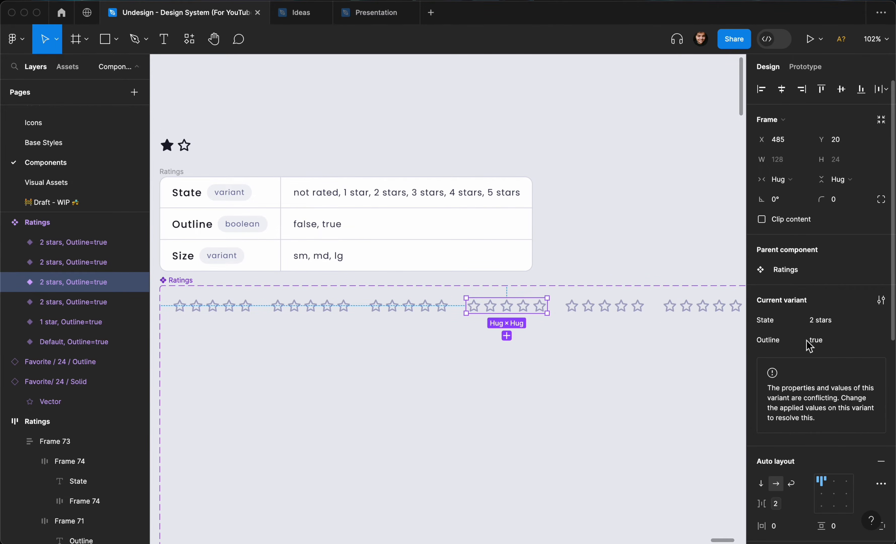
{"action": "left_click", "coordinate": [833, 324]}
{"action": "type", "text": "3"}
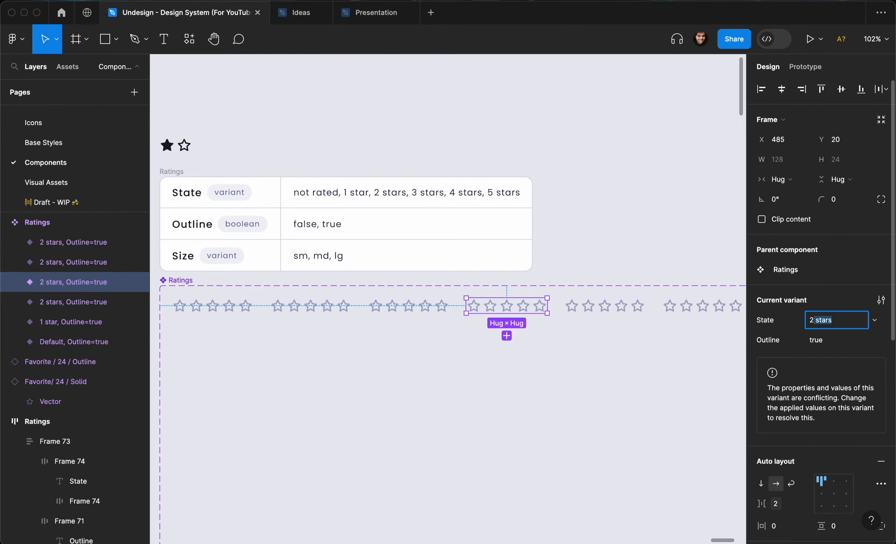
{"action": "type", "text": "stars"}
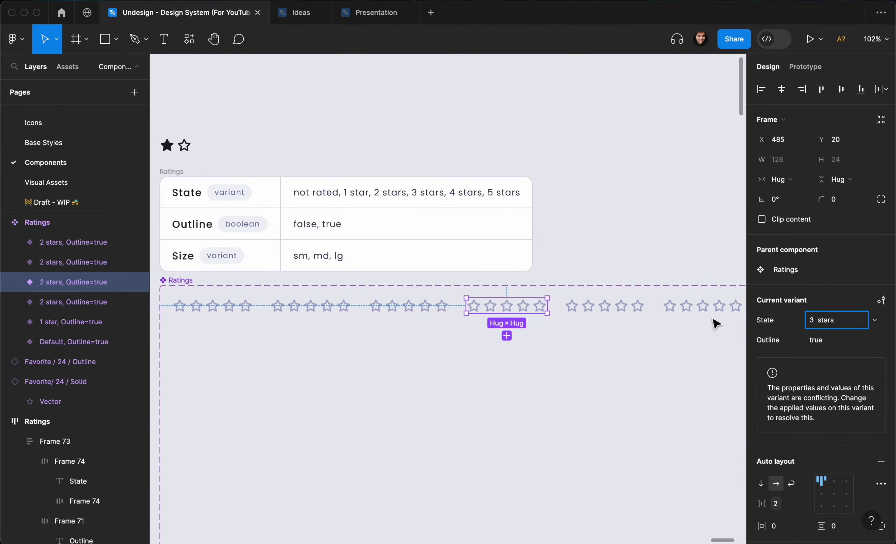
{"action": "key", "text": "Return"}
Set the State of the fifth star row to 4 stars and of the sixth to 5 stars.
{"action": "left_click", "coordinate": [594, 310]}
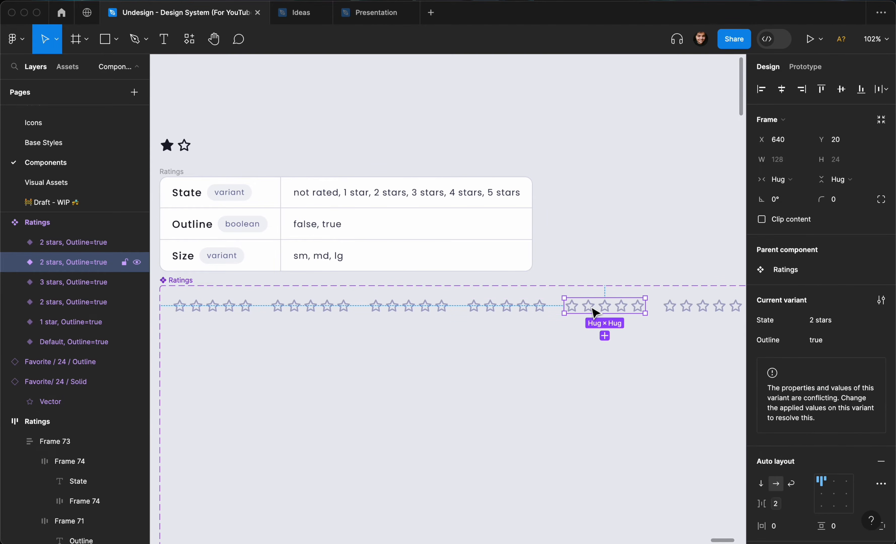
{"action": "key", "text": "super+r"}
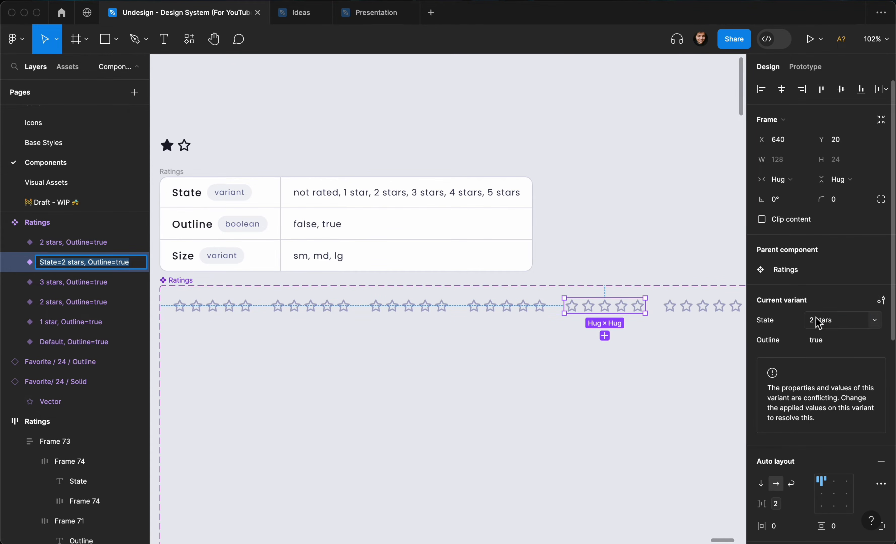
{"action": "left_click", "coordinate": [829, 324]}
{"action": "type", "text": "4 stars"}
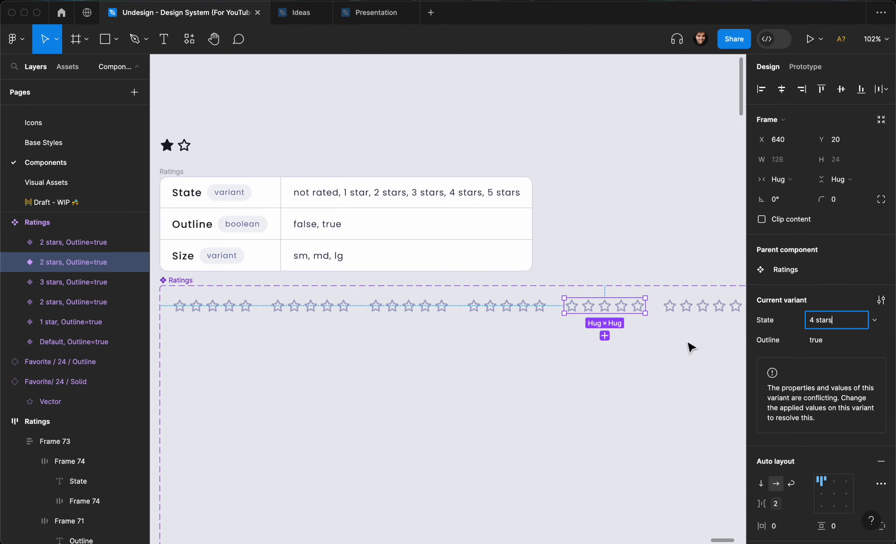
{"action": "key", "text": "Tab"}
{"action": "left_click", "coordinate": [820, 325]}
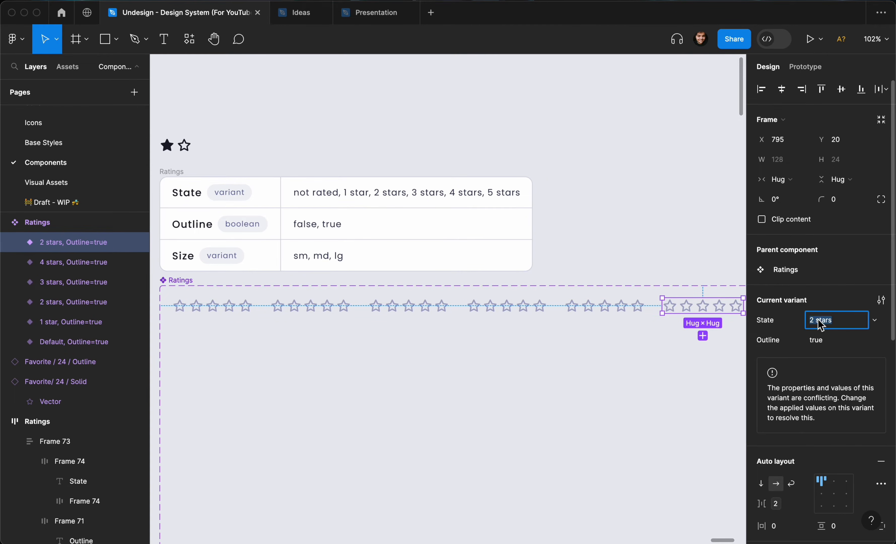
{"action": "type", "text": "5"}
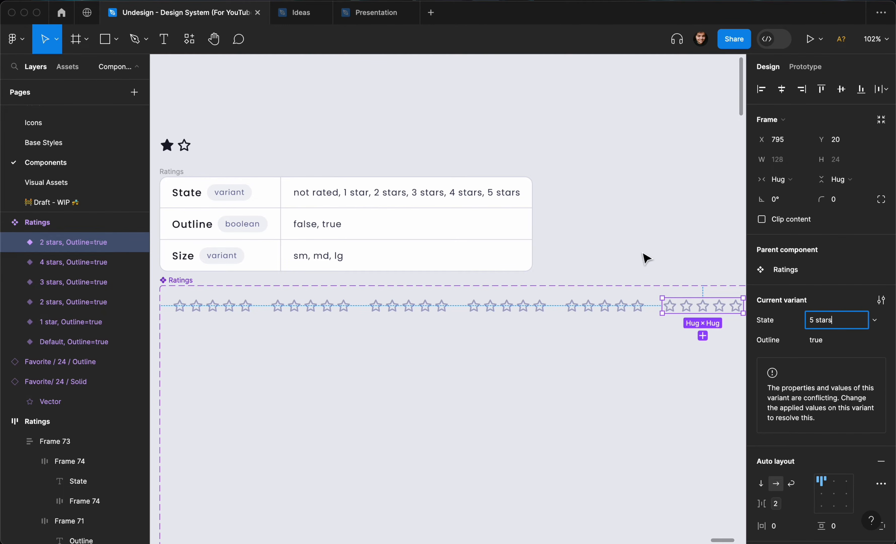
{"action": "left_click", "coordinate": [558, 253]}
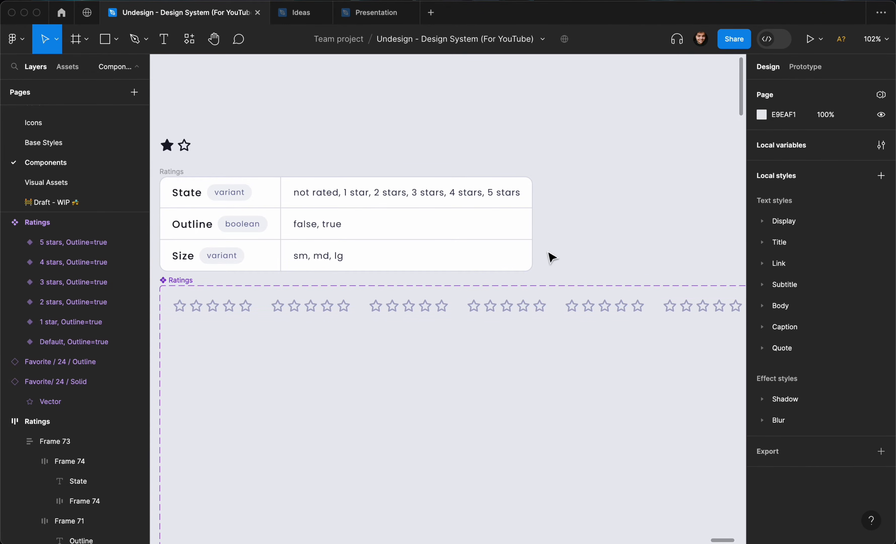
Replace the first outline star in the 1 star variant with a copy of the solid star, keeping five stars in the row.
{"action": "scroll", "coordinate": [365, 230], "scroll_direction": "left", "scroll_amount": 5}
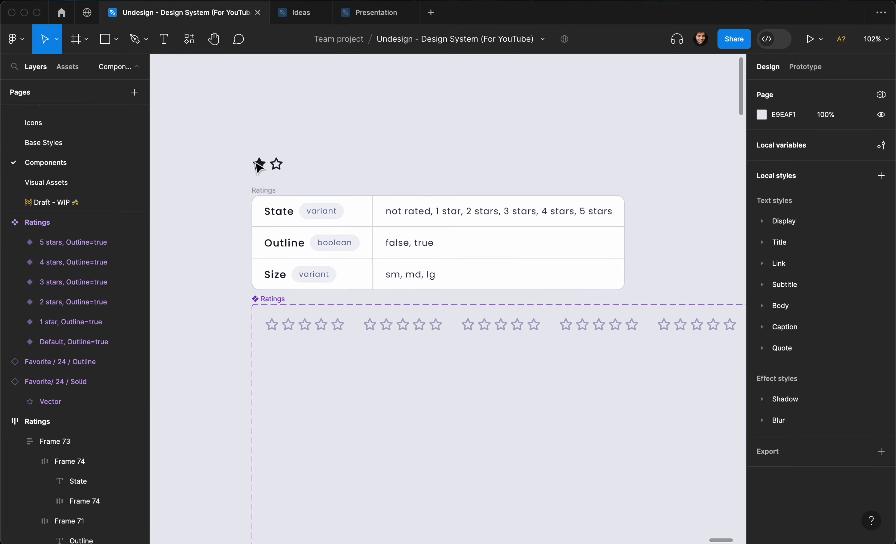
{"action": "left_click", "coordinate": [261, 165]}
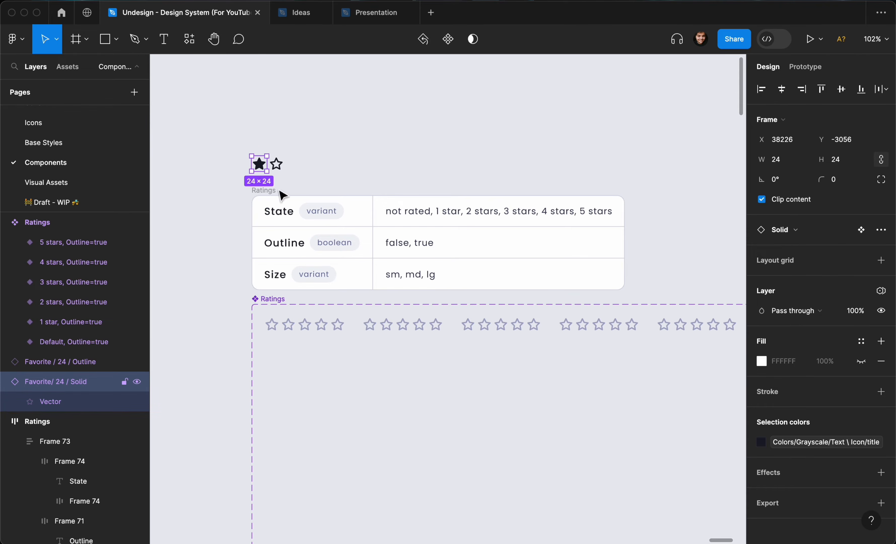
{"action": "left_click", "coordinate": [368, 323]}
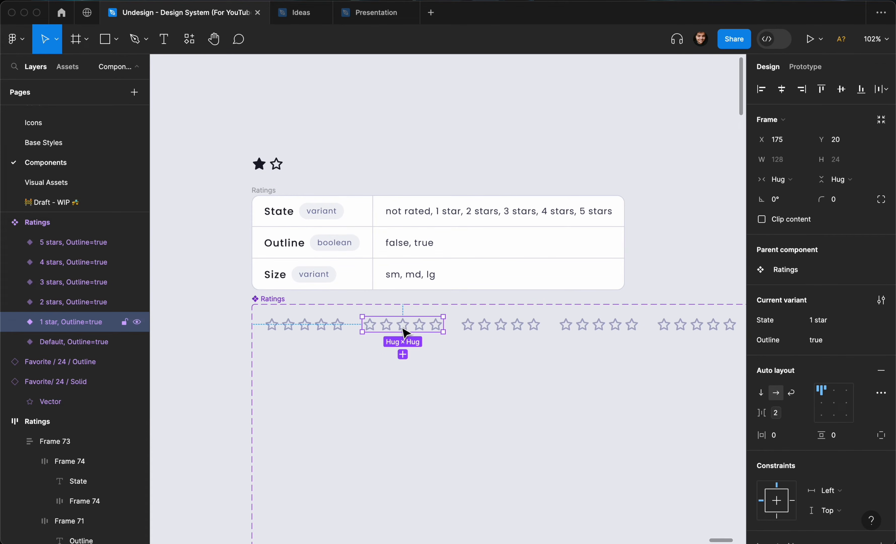
{"action": "key", "text": "super+v"}
{"action": "scroll", "coordinate": [409, 332], "scroll_direction": "up", "scroll_amount": 1}
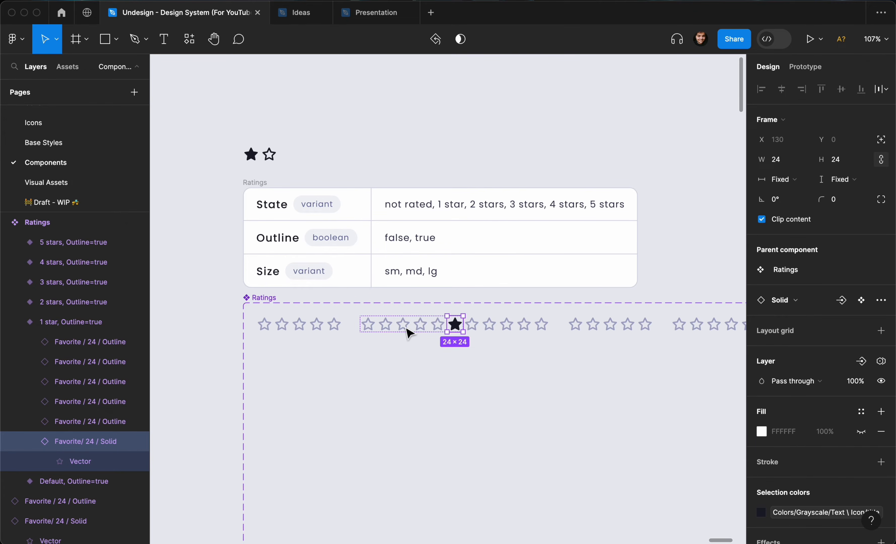
{"action": "key", "text": "Left"}
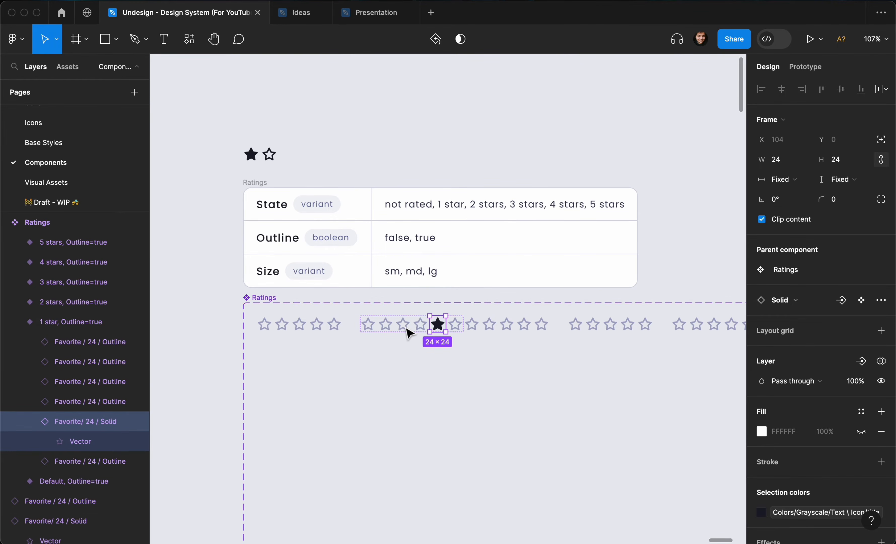
{"action": "key", "text": "Left"}
{"action": "key", "text": "Left"}
{"action": "key", "text": "Left"}
{"action": "key", "text": "Left"}
{"action": "left_click", "coordinate": [389, 327]}
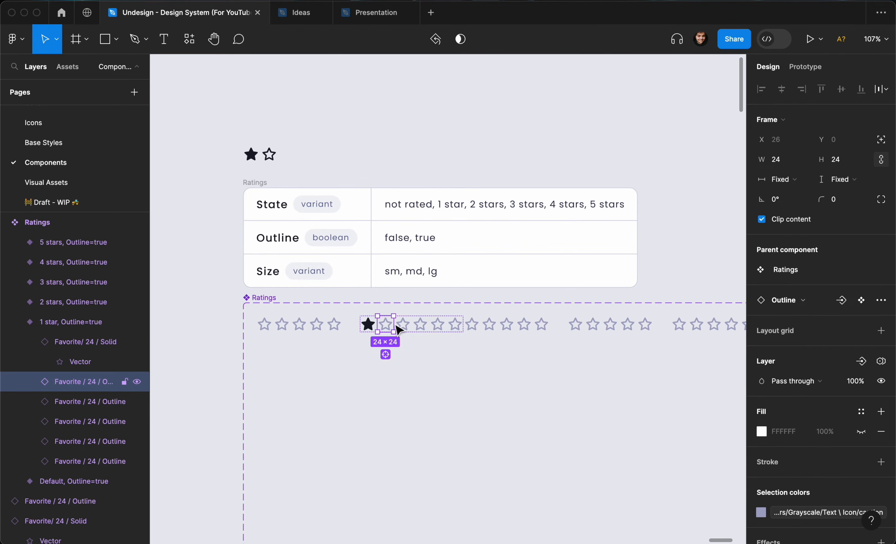
{"action": "key", "text": "Delete"}
Add two solid stars to the 2 stars variant and move one of them to the first position in the row.
{"action": "left_click", "coordinate": [474, 330]}
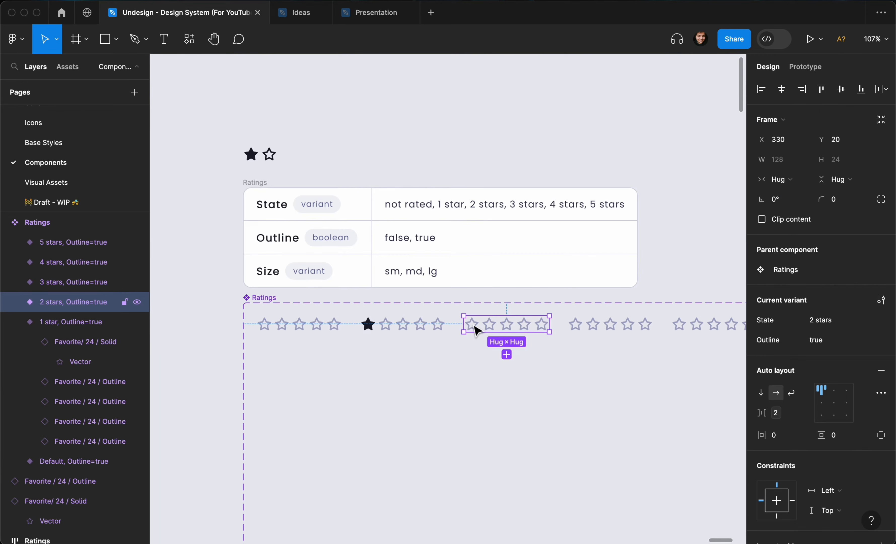
{"action": "key", "text": "super+v"}
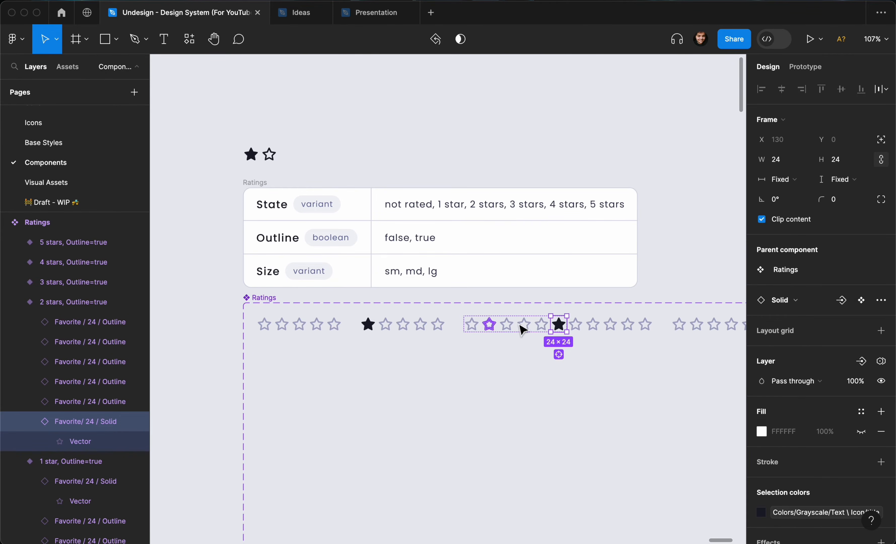
{"action": "key", "text": "super+d"}
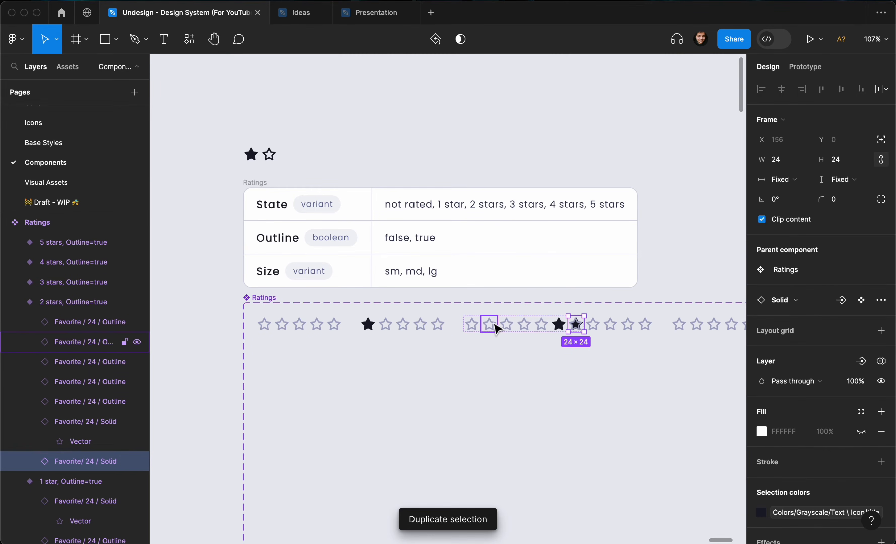
{"action": "key", "text": "Left"}
{"action": "key", "text": "Left"}
{"action": "key", "text": "Left"}
{"action": "key", "text": "Left"}
{"action": "key", "text": "Left"}
{"action": "key", "text": "Left"}
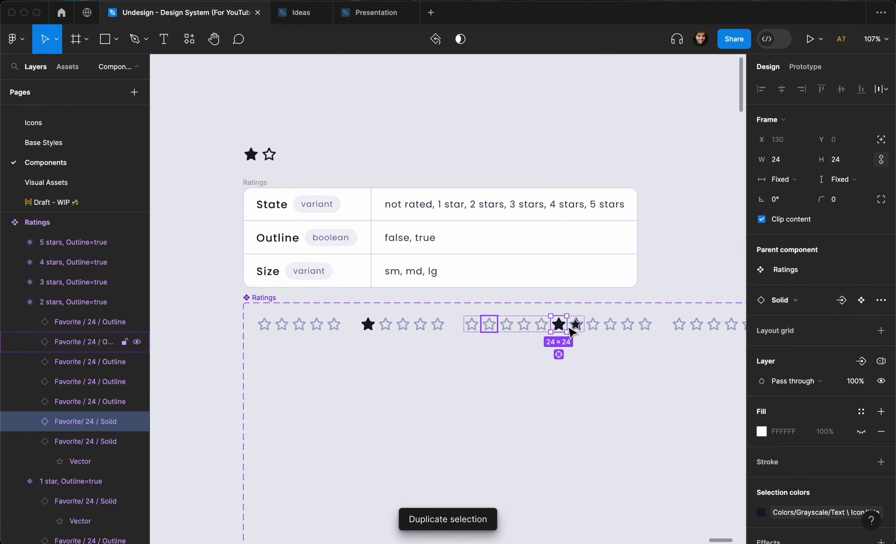
Delete the outline star before the remaining solid star in the 2 stars variant and move that solid star to second position.
{"action": "scroll", "coordinate": [561, 325], "scroll_direction": "up", "scroll_amount": 5}
{"action": "left_click", "coordinate": [556, 325]}
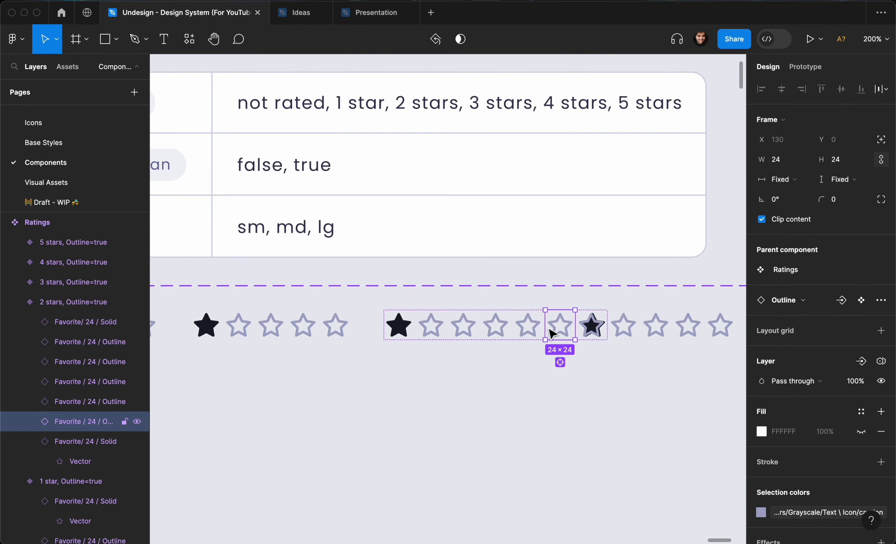
{"action": "key", "text": "Delete"}
{"action": "left_click", "coordinate": [560, 326]}
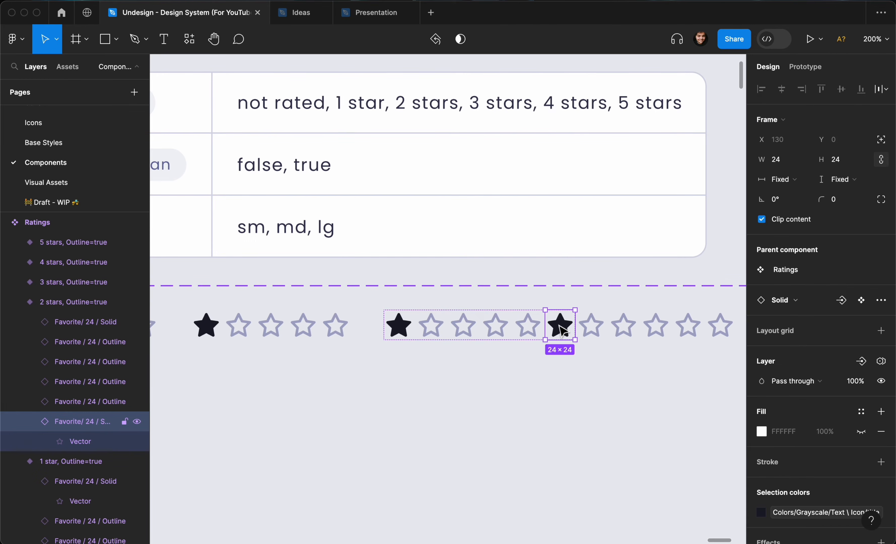
{"action": "key", "text": "Left"}
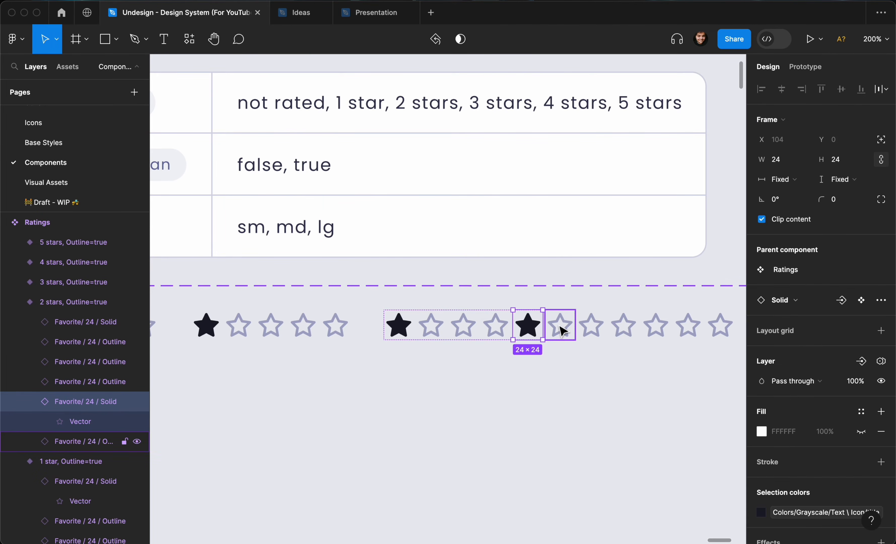
{"action": "key", "text": "Left"}
{"action": "key", "text": "Left"}
{"action": "key", "text": "Left"}
{"action": "left_click", "coordinate": [541, 292]}
Delete one more surplus outline star from the 2 stars variant, keeping five stars in the row.
{"action": "scroll", "coordinate": [544, 293], "scroll_direction": "right", "scroll_amount": 1}
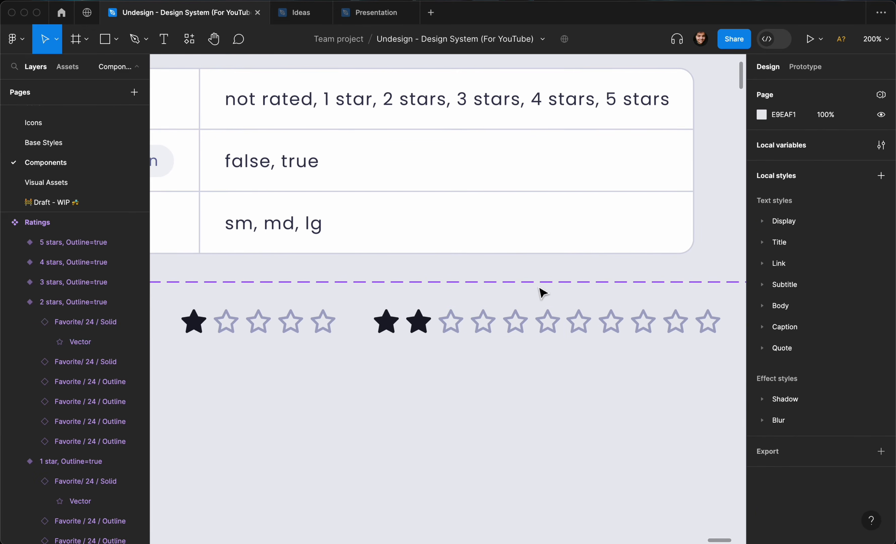
{"action": "left_click", "coordinate": [514, 321]}
{"action": "scroll", "coordinate": [514, 321], "scroll_direction": "down", "scroll_amount": 2}
{"action": "left_click", "coordinate": [516, 322]}
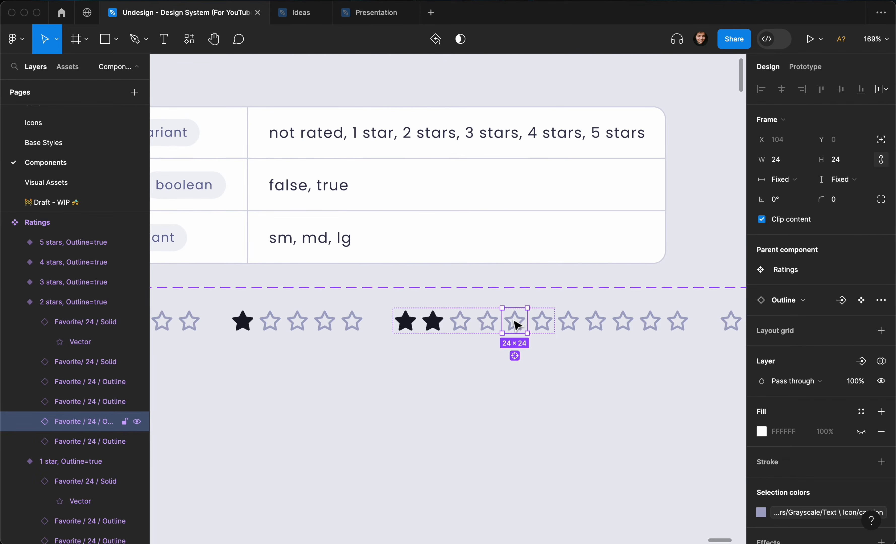
{"action": "key", "text": "Delete"}
Paste the solid star into the 3 stars variant and move it to the first position.
{"action": "scroll", "coordinate": [537, 295], "scroll_direction": "right", "scroll_amount": 1}
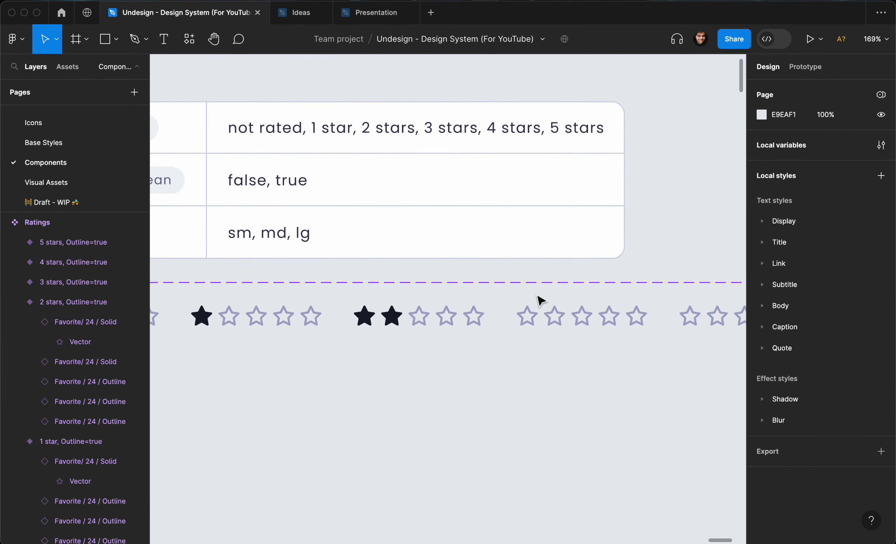
{"action": "left_click", "coordinate": [543, 308]}
{"action": "scroll", "coordinate": [542, 307], "scroll_direction": "right", "scroll_amount": 2}
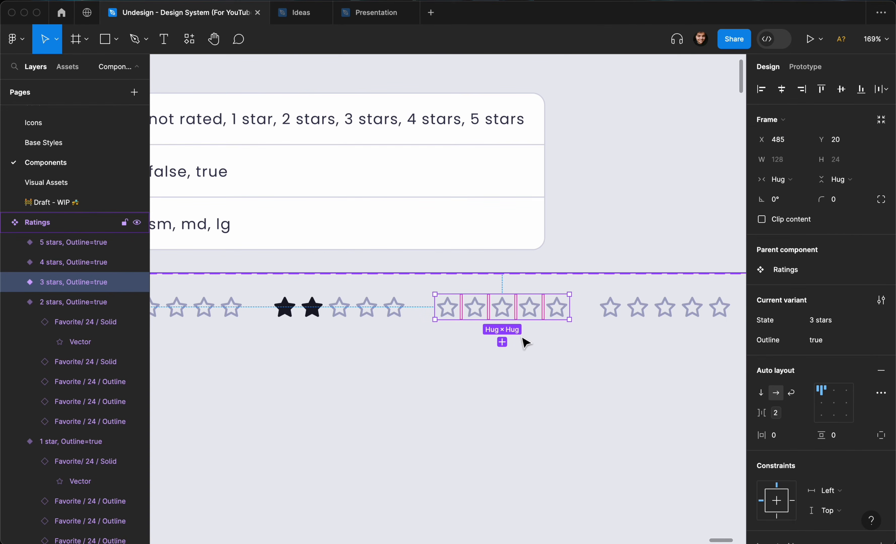
{"action": "key", "text": "super+v"}
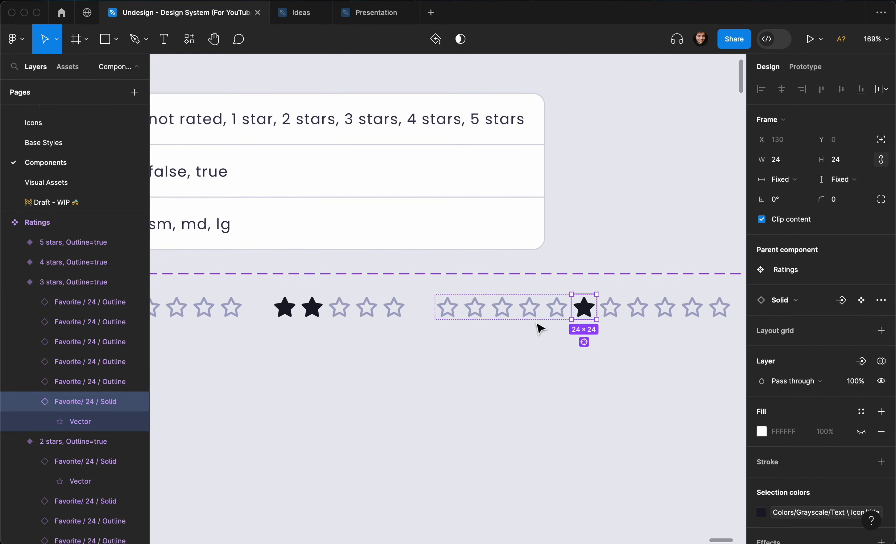
{"action": "key", "text": "Left"}
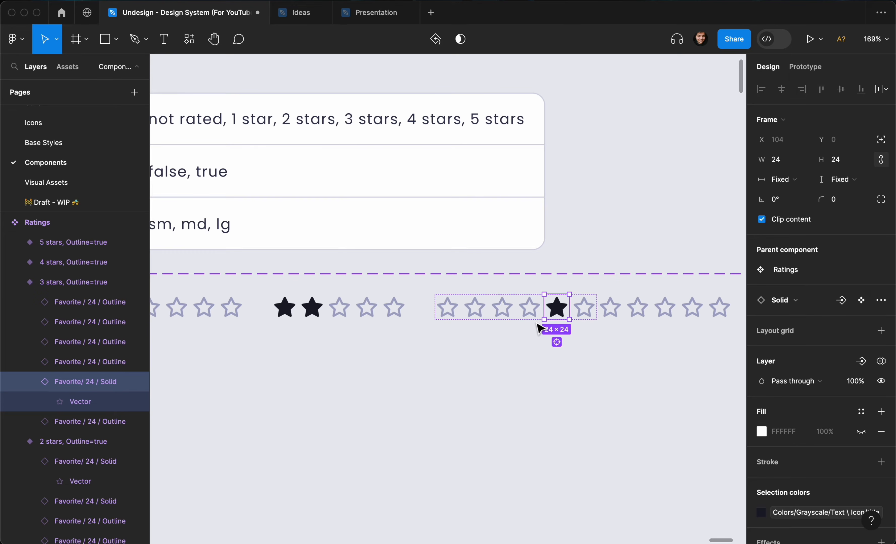
{"action": "key", "text": "Left"}
{"action": "key", "text": "Left"}
{"action": "key", "text": "Left"}
{"action": "key", "text": "Left"}
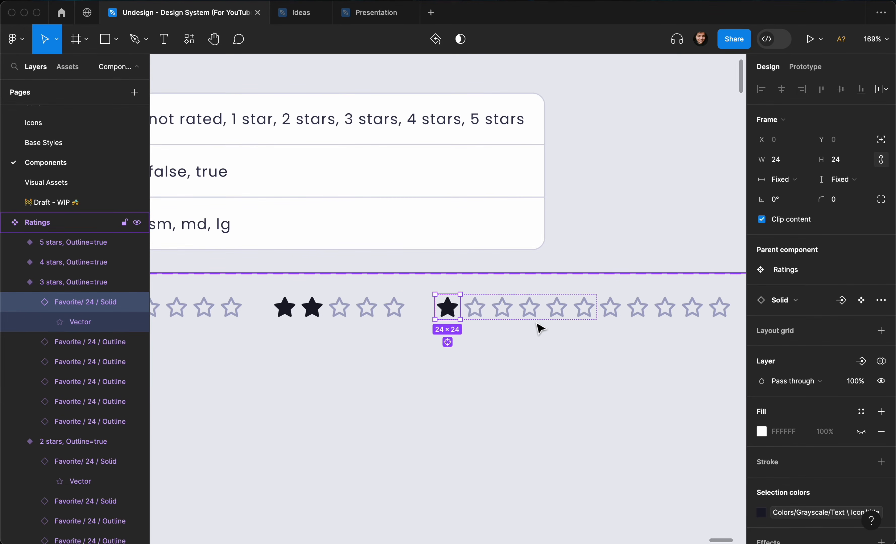
Duplicate the solid star twice in the 3 stars variant and delete three surplus outline stars.
{"action": "key", "text": "ctrl+d"}
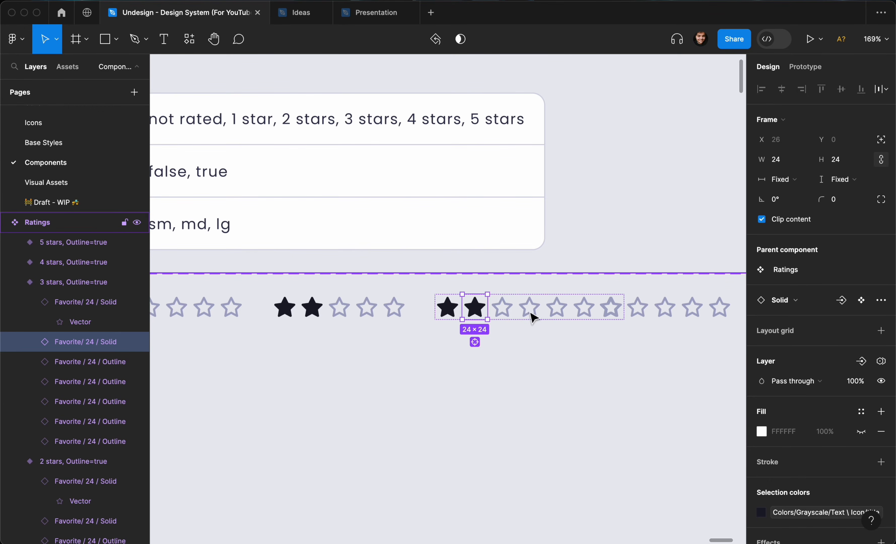
{"action": "key", "text": "ctrl+d"}
{"action": "left_click", "coordinate": [540, 314]}
{"action": "left_click", "coordinate": [554, 314], "text": "shift"}
{"action": "left_click", "coordinate": [585, 318], "text": "shift"}
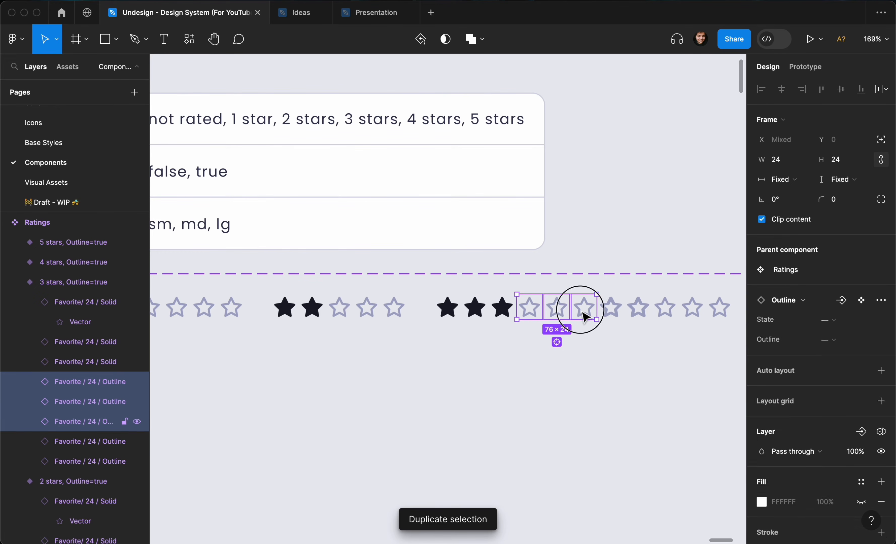
{"action": "key", "text": "Delete"}
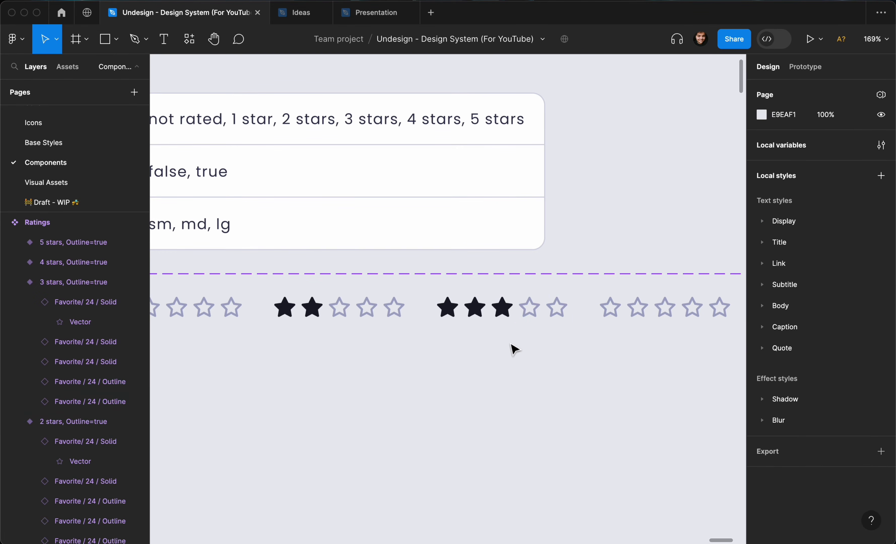
Select the 4 stars variant and look over the row of star variants in the component set.
{"action": "scroll", "coordinate": [525, 330], "scroll_direction": "right", "scroll_amount": 4}
{"action": "left_click", "coordinate": [534, 321]}
{"action": "scroll", "coordinate": [535, 322], "scroll_direction": "down", "scroll_amount": 3}
{"action": "scroll", "coordinate": [535, 322], "scroll_direction": "right", "scroll_amount": 2}
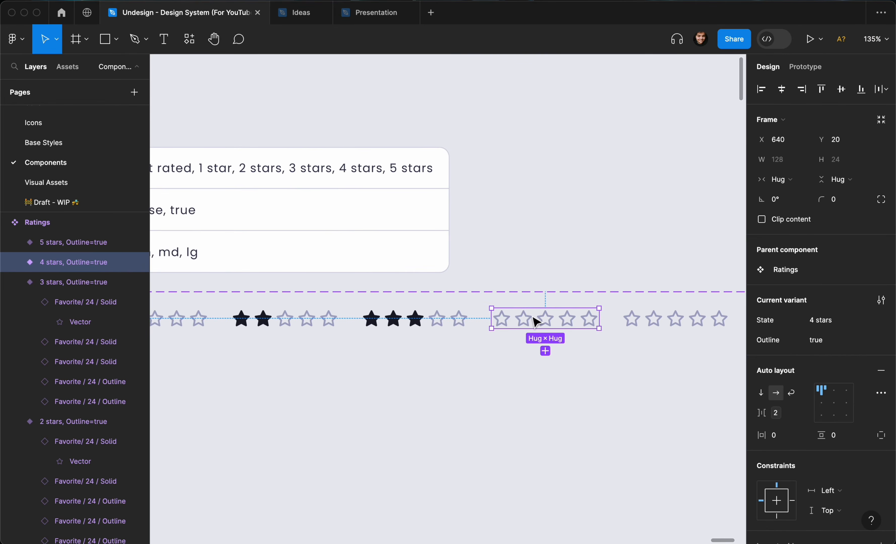
{"action": "scroll", "coordinate": [535, 319], "scroll_direction": "right", "scroll_amount": 2}
{"action": "scroll", "coordinate": [491, 318], "scroll_direction": "down", "scroll_amount": 3}
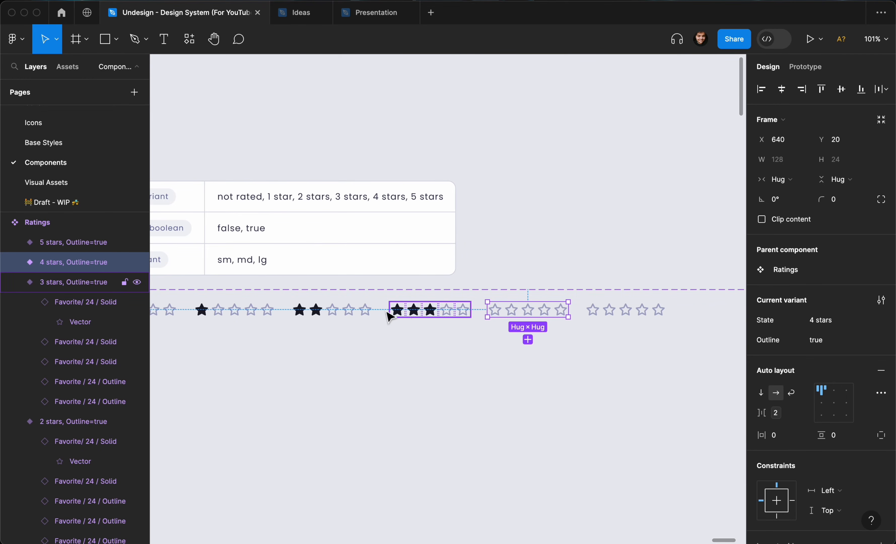
{"action": "scroll", "coordinate": [388, 314], "scroll_direction": "left", "scroll_amount": 5}
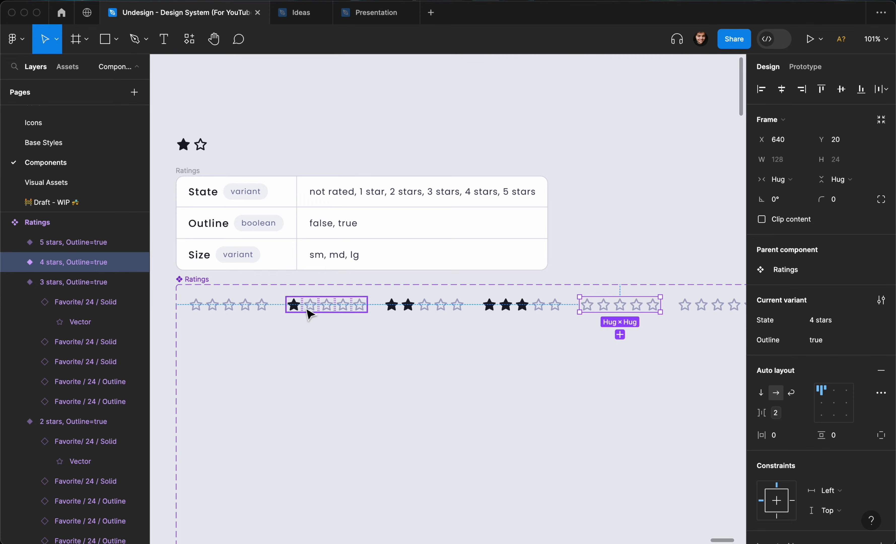
{"action": "scroll", "coordinate": [306, 314], "scroll_direction": "right", "scroll_amount": 3}
{"action": "scroll", "coordinate": [307, 314], "scroll_direction": "down", "scroll_amount": 2}
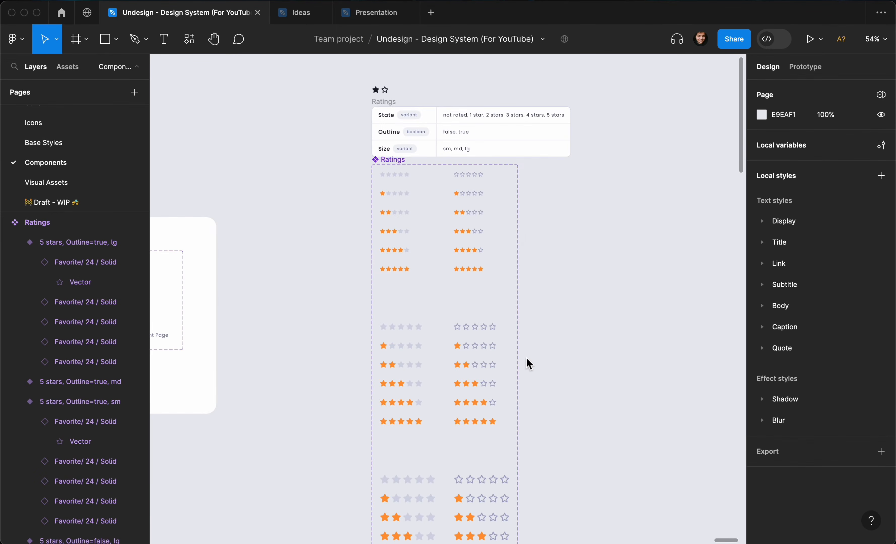
Examine the Ratings component set across its small, medium and large sizes in filled and outline columns.
{"action": "scroll", "coordinate": [527, 359], "scroll_direction": "up", "scroll_amount": 3}
{"action": "scroll", "coordinate": [526, 358], "scroll_direction": "up", "scroll_amount": 3}
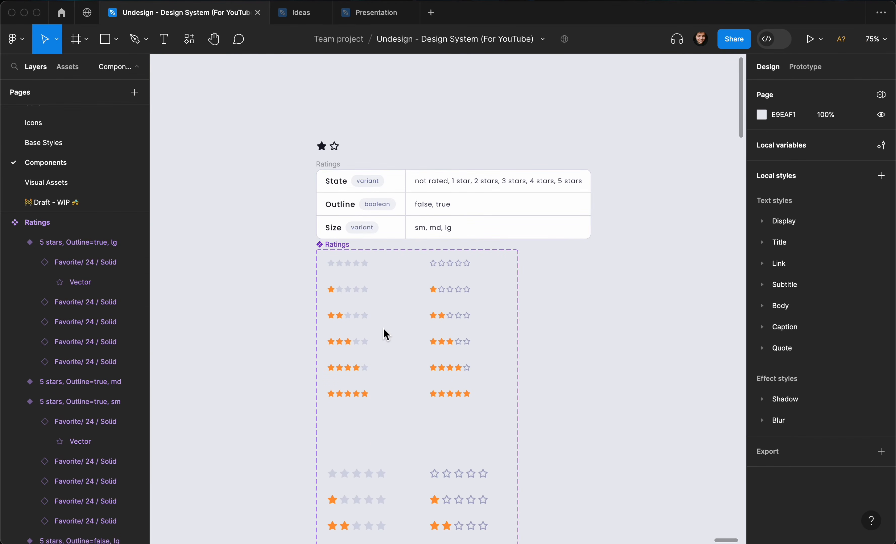
{"action": "scroll", "coordinate": [369, 275], "scroll_direction": "left", "scroll_amount": 2}
{"action": "scroll", "coordinate": [369, 275], "scroll_direction": "up", "scroll_amount": 1}
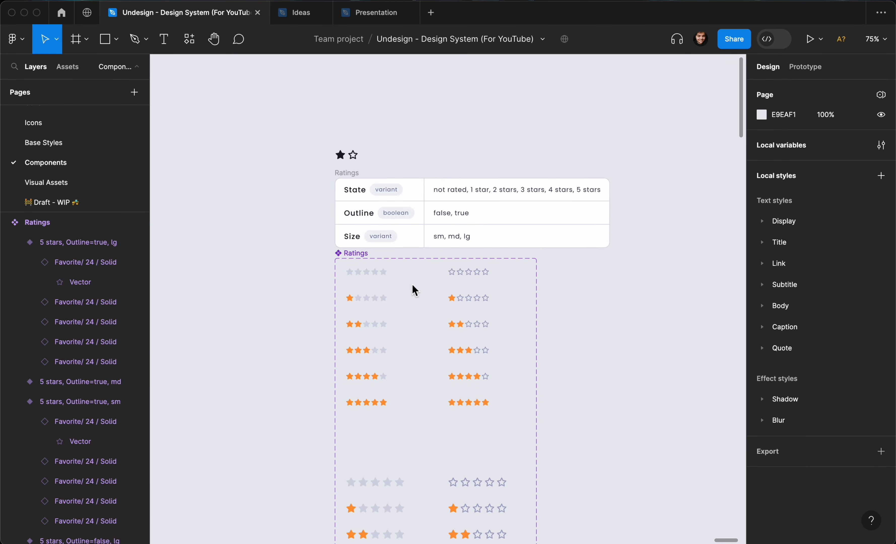
{"action": "scroll", "coordinate": [425, 336], "scroll_direction": "down", "scroll_amount": 5}
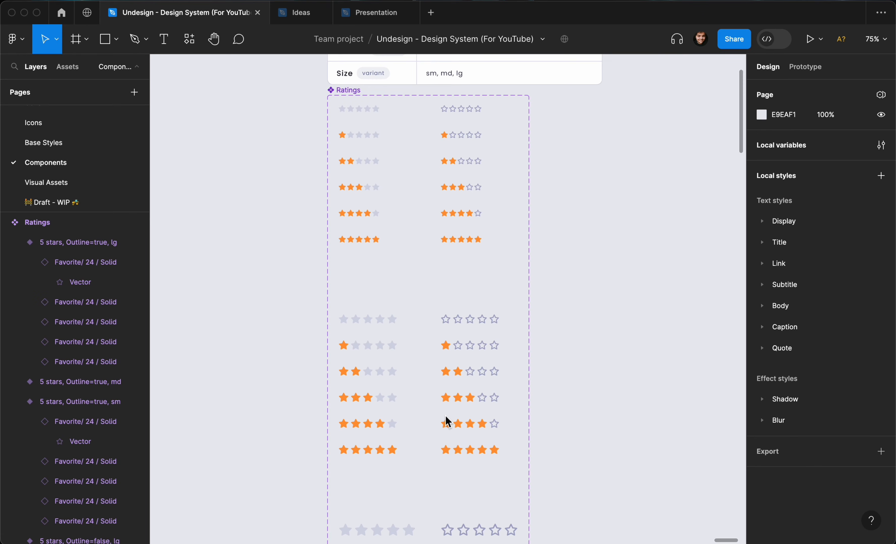
{"action": "scroll", "coordinate": [445, 414], "scroll_direction": "down", "scroll_amount": 3}
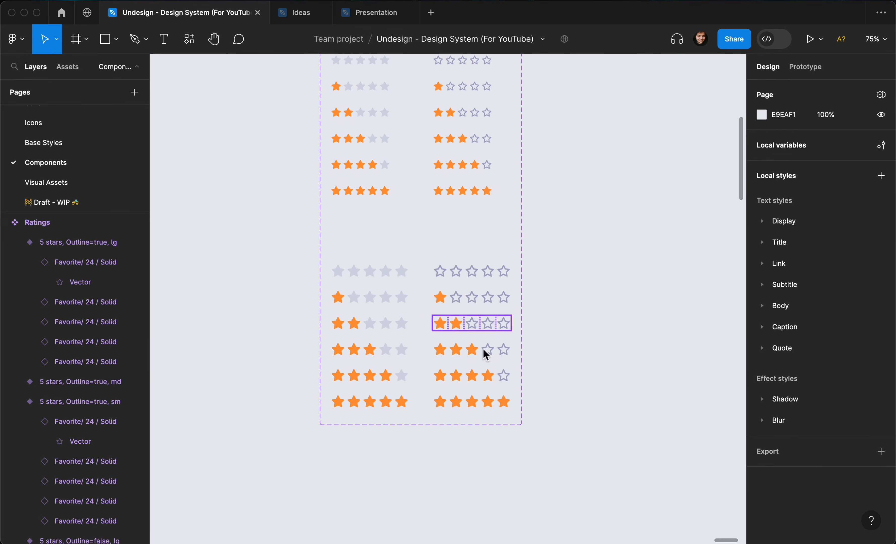
{"action": "scroll", "coordinate": [468, 324], "scroll_direction": "down", "scroll_amount": 3}
{"action": "scroll", "coordinate": [469, 323], "scroll_direction": "up", "scroll_amount": 5}
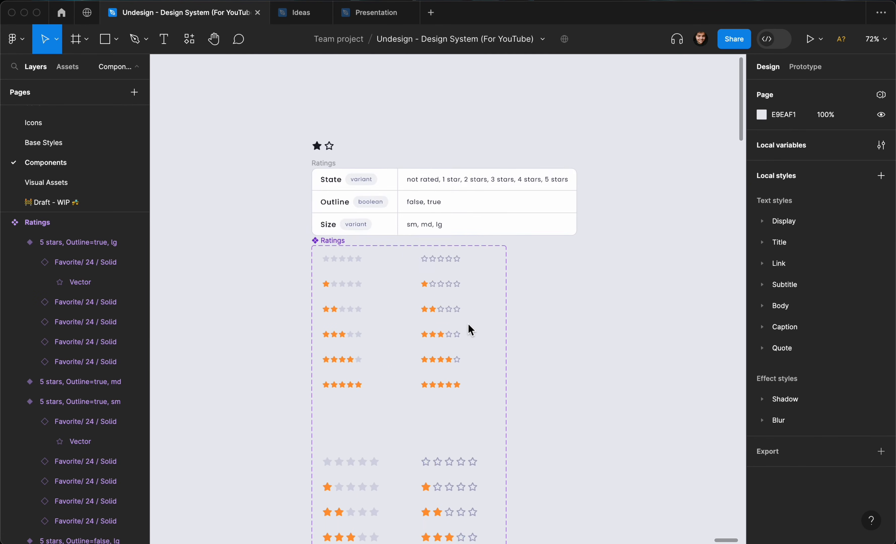
Search the components for "rating" and place an instance of Ratings on the empty canvas beside the property table.
{"action": "scroll", "coordinate": [429, 179], "scroll_direction": "right", "scroll_amount": 3}
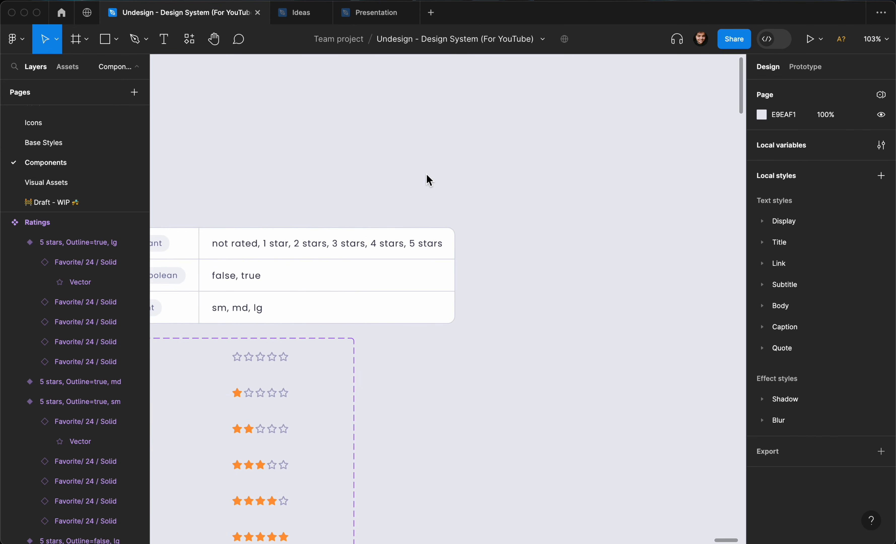
{"action": "key", "text": "shift+i"}
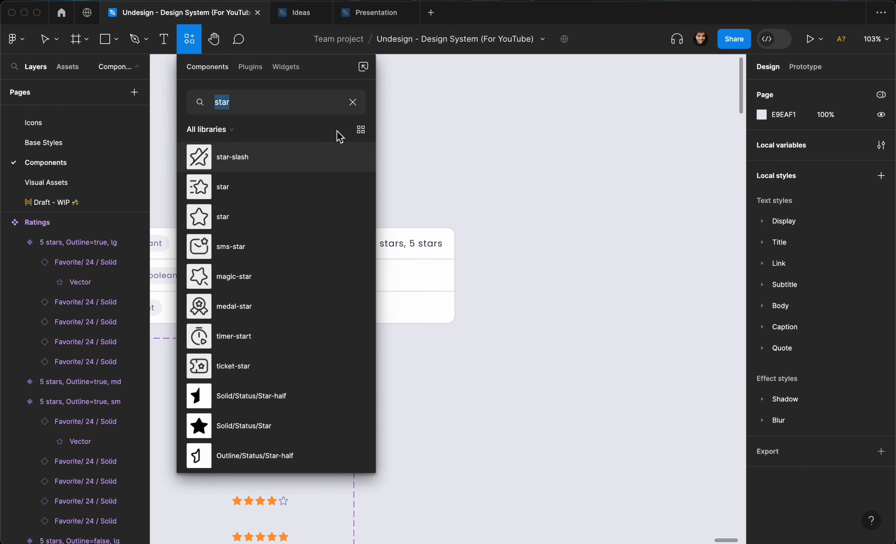
{"action": "key", "text": "BackSpace"}
{"action": "type", "text": "rating"}
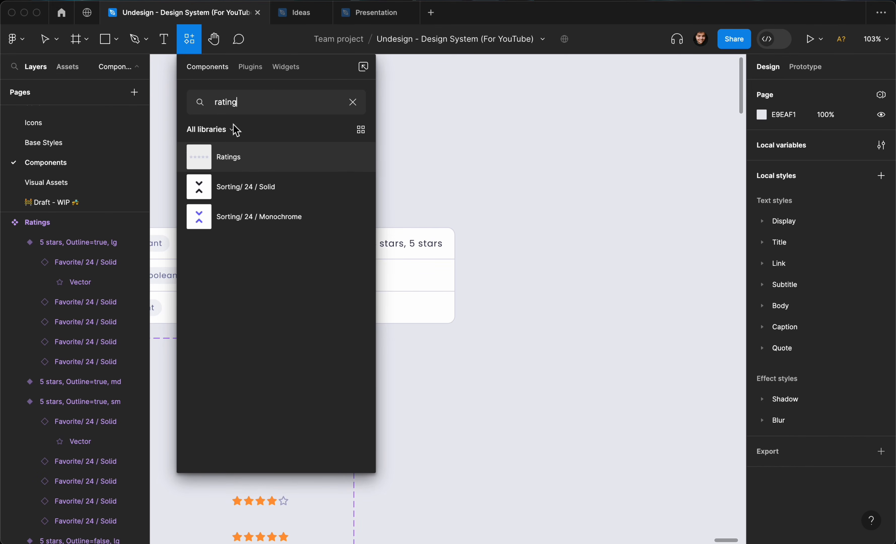
{"action": "left_click_drag", "start_coordinate": [200, 156], "coordinate": [566, 152]}
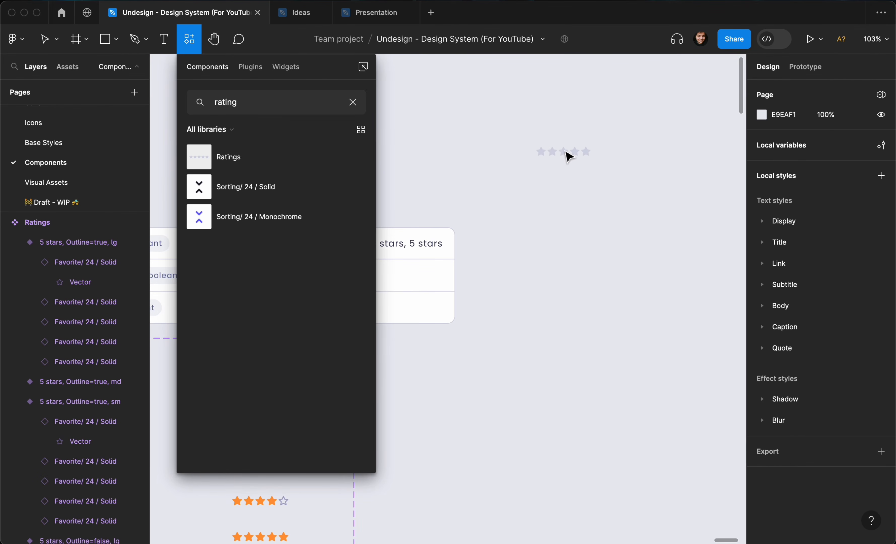
{"action": "left_click", "coordinate": [518, 131]}
{"action": "scroll", "coordinate": [519, 130], "scroll_direction": "right", "scroll_amount": 3}
{"action": "scroll", "coordinate": [519, 131], "scroll_direction": "up", "scroll_amount": 2}
{"action": "scroll", "coordinate": [519, 131], "scroll_direction": "up", "scroll_amount": 4}
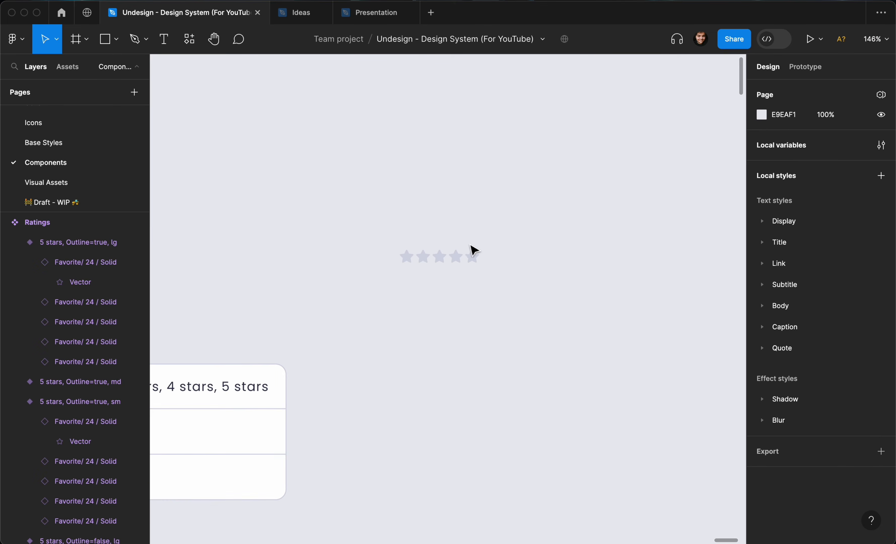
Draw a frame about 287 × 229 around the Ratings instance and center the instance inside it horizontally and vertically.
{"action": "left_click_drag", "start_coordinate": [466, 253], "coordinate": [493, 168]}
{"action": "key", "text": "f"}
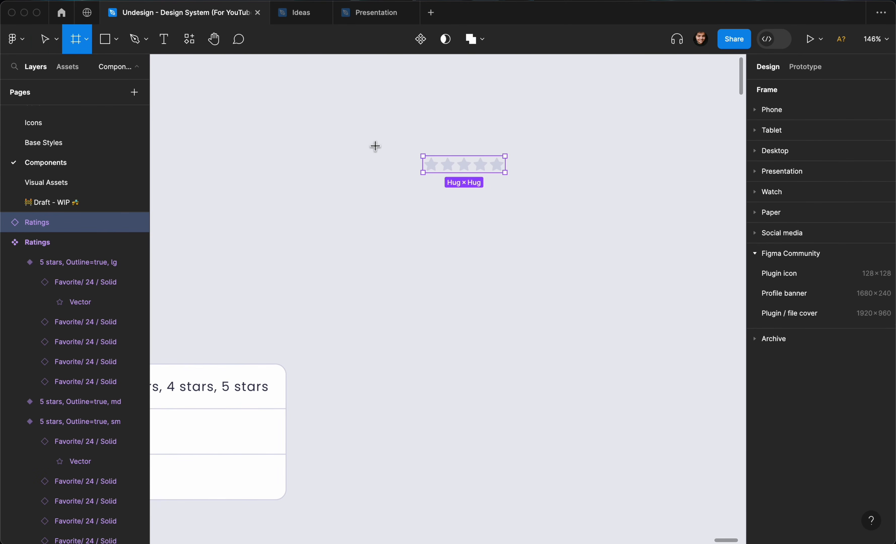
{"action": "mouse_move", "coordinate": [343, 106]}
{"action": "left_mouse_down"}
{"action": "mouse_move", "coordinate": [679, 316]}
{"action": "mouse_move", "coordinate": [646, 300]}
{"action": "mouse_move", "coordinate": [600, 309]}
{"action": "left_mouse_up"}
{"action": "left_click", "coordinate": [489, 176]}
{"action": "key", "text": "alt+h"}
{"action": "key", "text": "alt+v"}
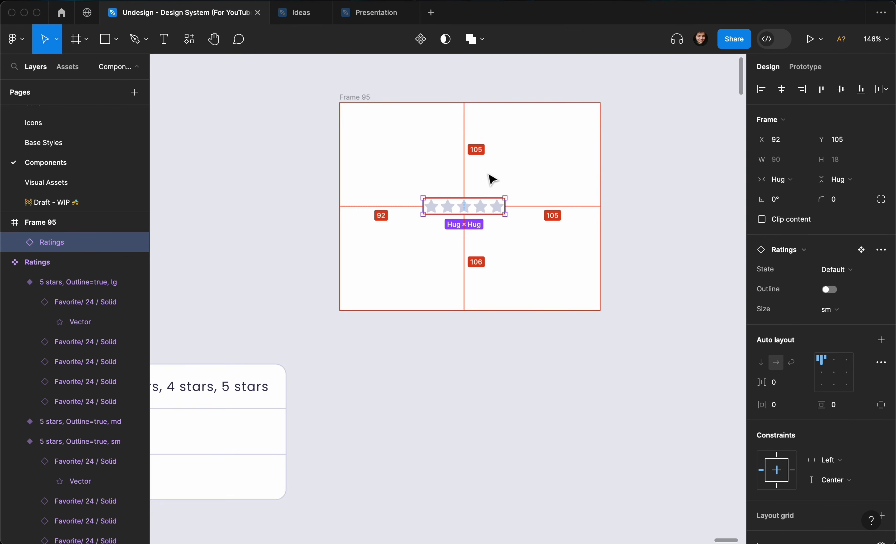
Turn on the Outline property of the Ratings instance in the new frame.
{"action": "scroll", "coordinate": [491, 181], "scroll_direction": "up", "scroll_amount": 5}
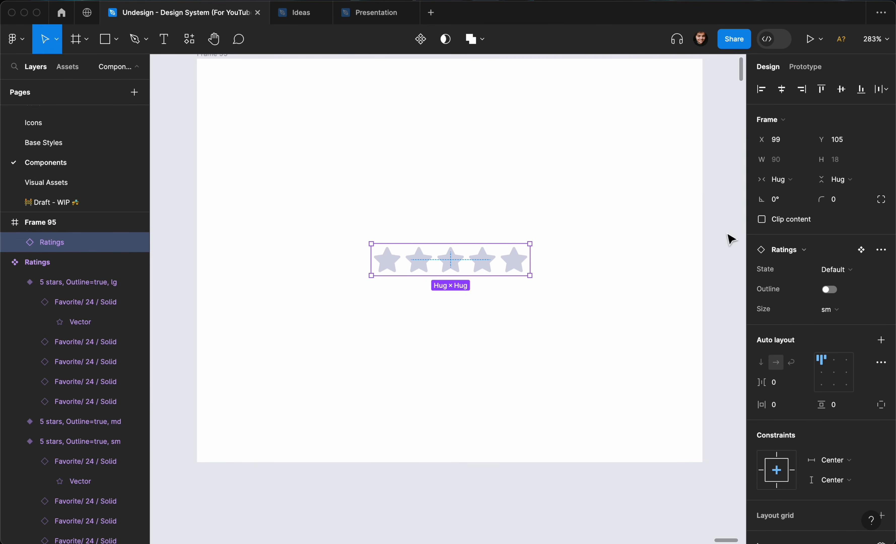
{"action": "left_click", "coordinate": [831, 290]}
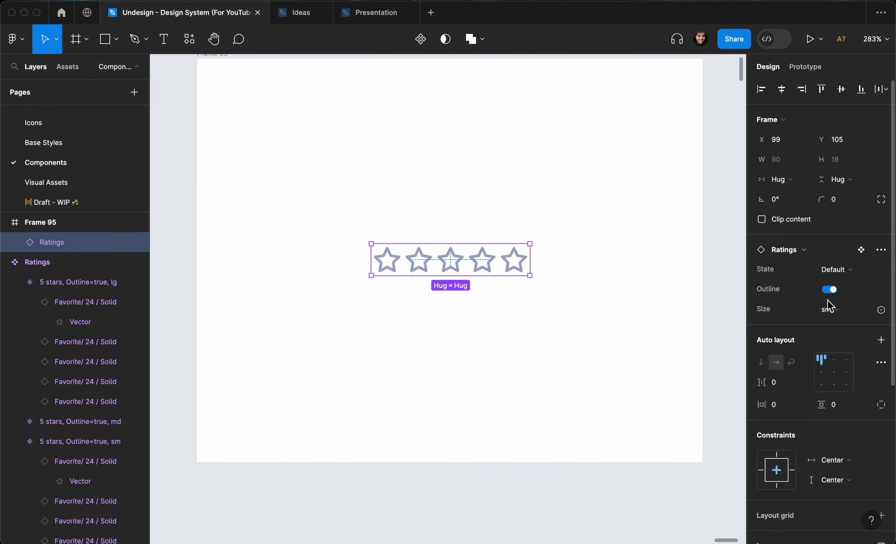
Try the Ratings instance at size lg and at size md with the outline on.
{"action": "left_click", "coordinate": [831, 308]}
{"action": "left_click", "coordinate": [821, 327]}
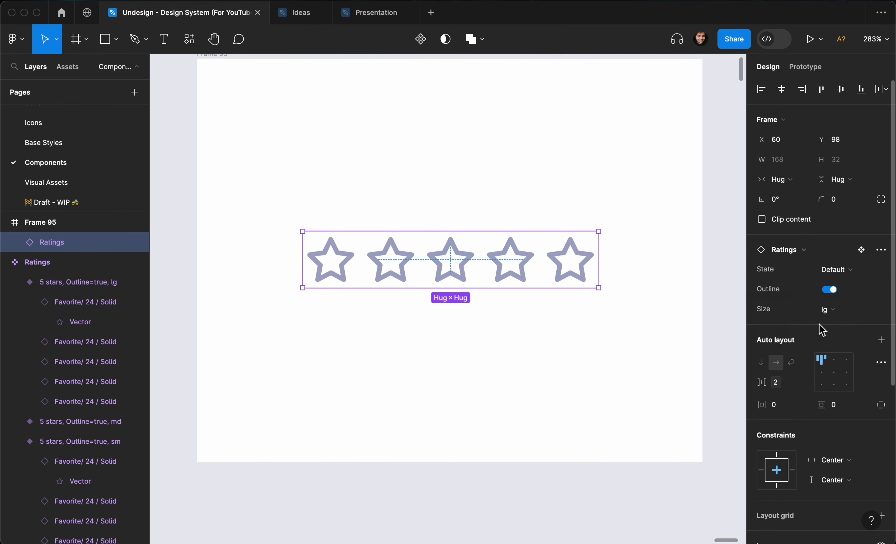
{"action": "left_click", "coordinate": [833, 313]}
{"action": "left_click", "coordinate": [837, 292]}
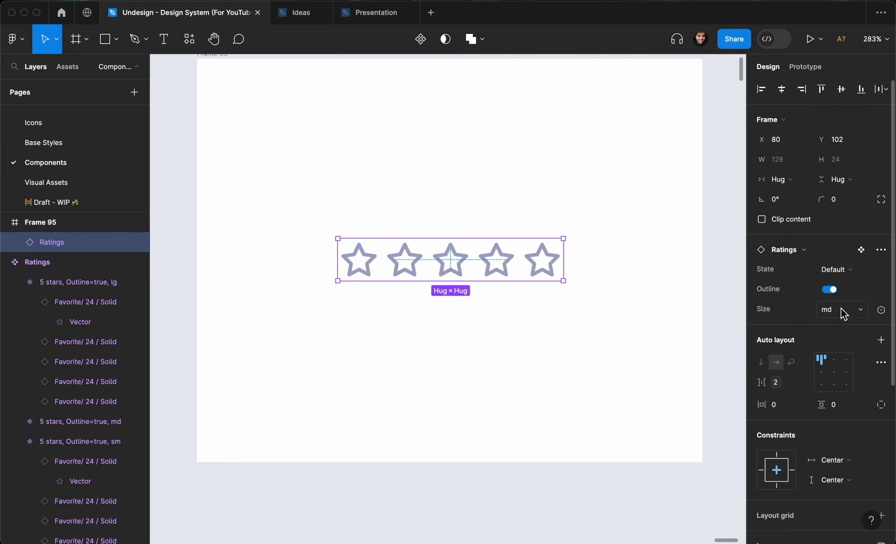
Try the 1 star, 2 stars, 4 stars and 5 stars states on the outlined Ratings instance.
{"action": "left_click", "coordinate": [843, 273]}
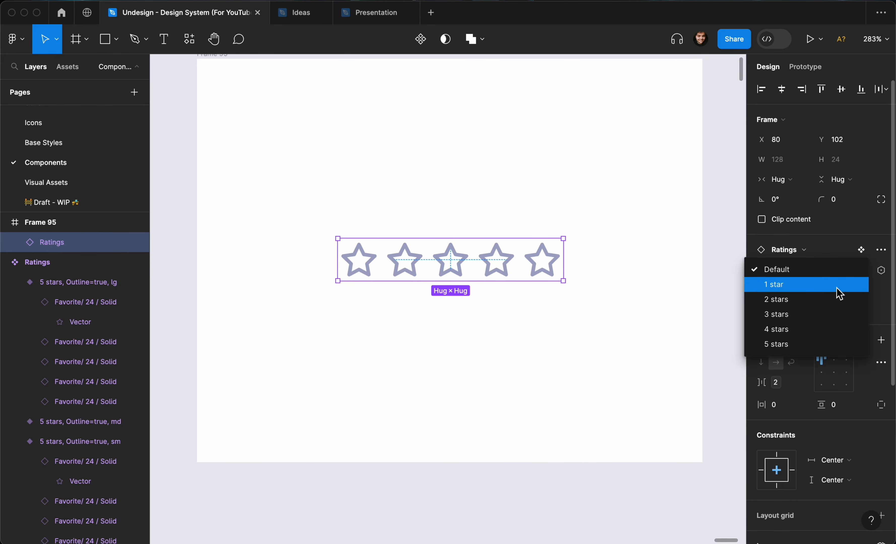
{"action": "left_click", "coordinate": [837, 286]}
{"action": "left_click", "coordinate": [842, 272]}
{"action": "left_click", "coordinate": [840, 285]}
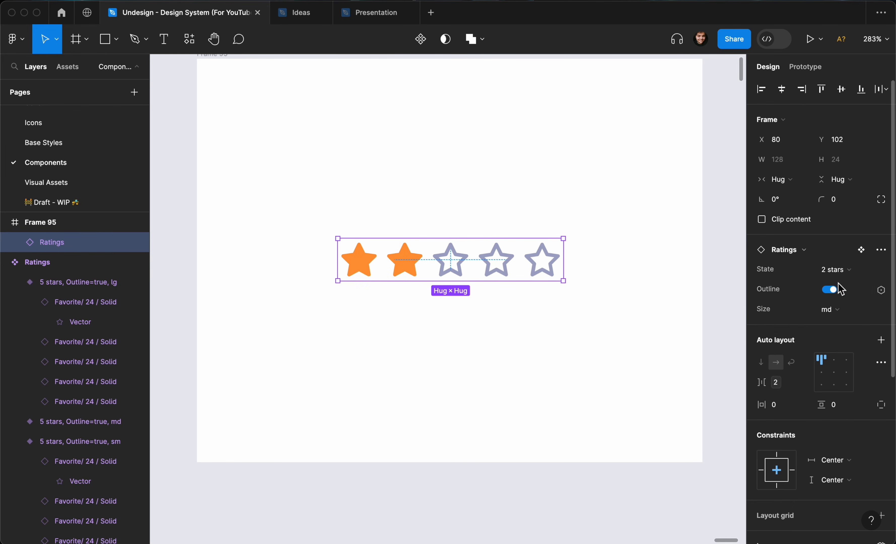
{"action": "left_click", "coordinate": [844, 271]}
{"action": "left_click", "coordinate": [838, 299]}
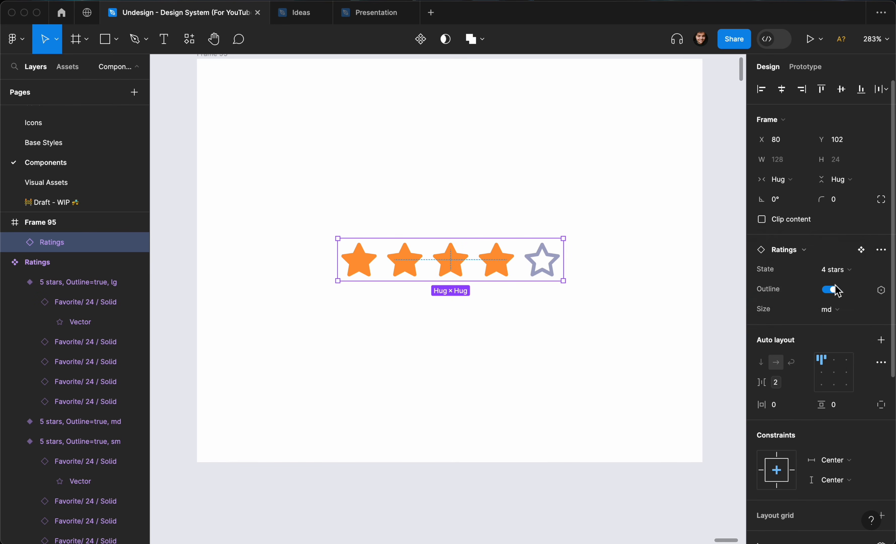
{"action": "left_click", "coordinate": [844, 275]}
{"action": "left_click", "coordinate": [840, 286]}
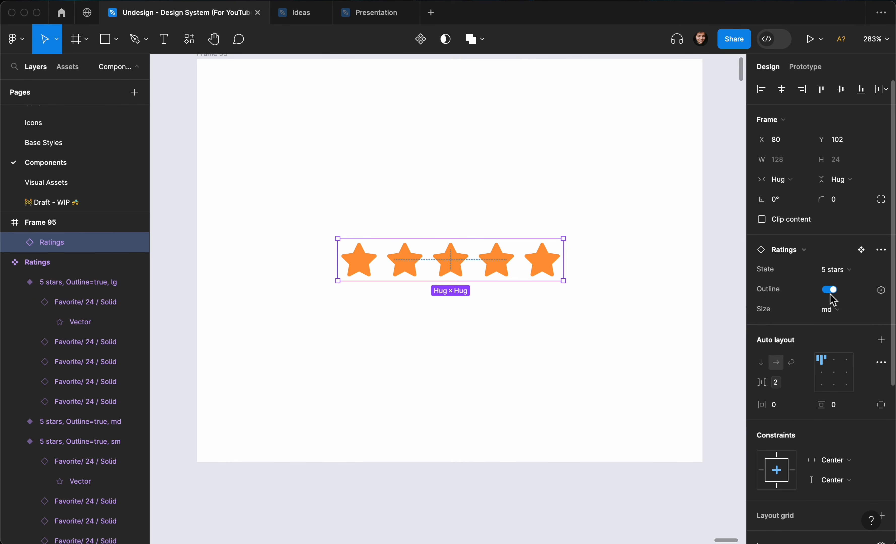
Set the Ratings instance's State to 3 stars and turn its Outline property off.
{"action": "left_click", "coordinate": [840, 271]}
{"action": "left_click", "coordinate": [838, 238]}
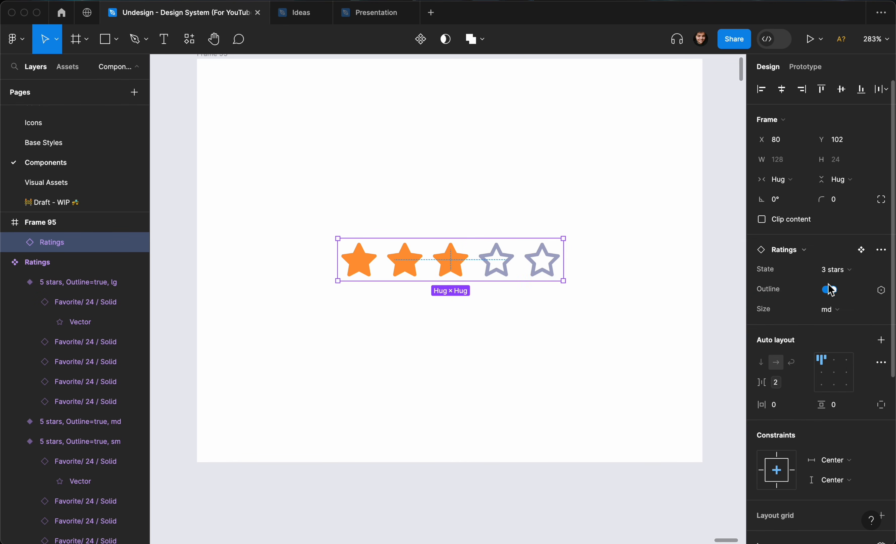
{"action": "left_click", "coordinate": [830, 290]}
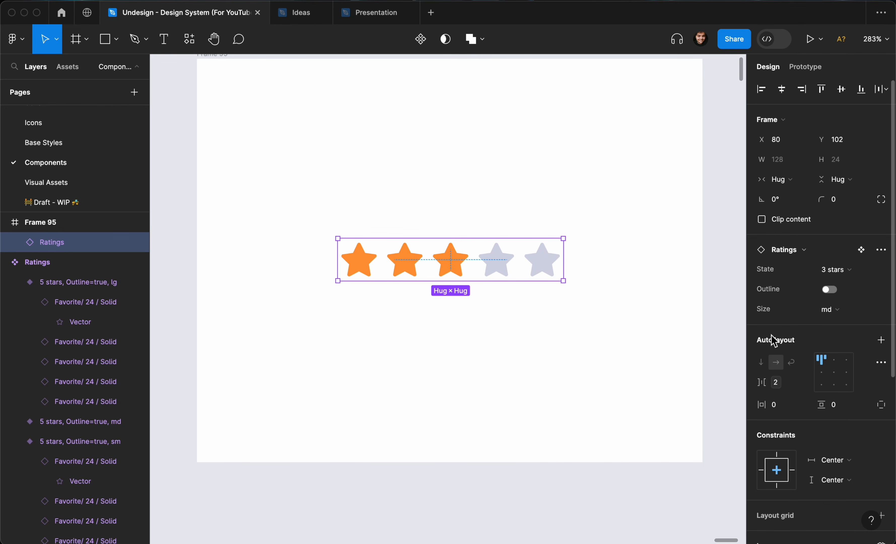
Try the filled Ratings instance at size lg, set its Size to sm, and deselect it.
{"action": "left_click", "coordinate": [843, 318]}
{"action": "left_click", "coordinate": [827, 341]}
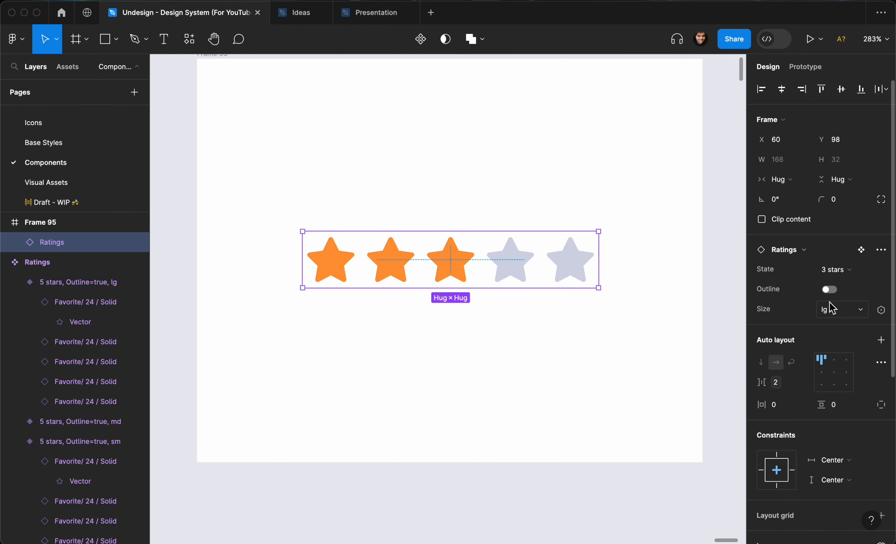
{"action": "left_click", "coordinate": [831, 310]}
{"action": "left_click", "coordinate": [829, 294]}
{"action": "left_click", "coordinate": [620, 254]}
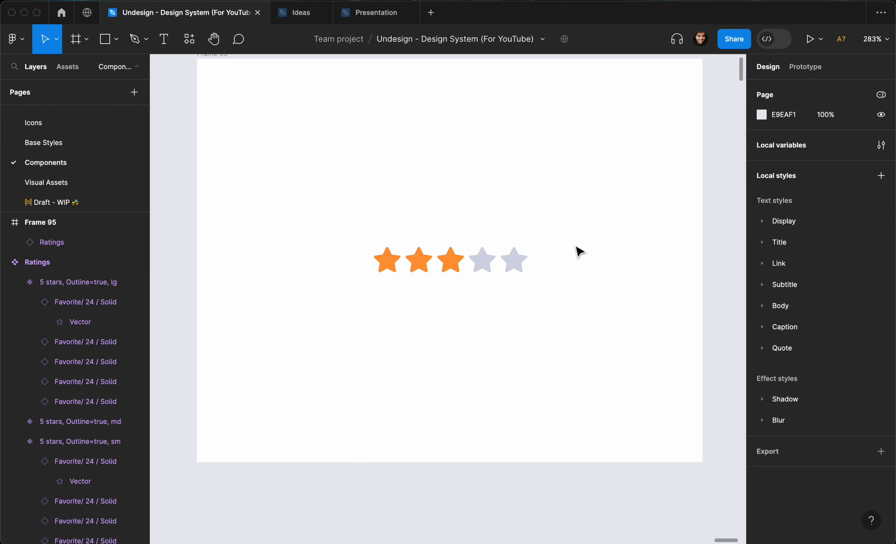
Examine the sample rating frame and the Ratings component set with its property table.
{"action": "scroll", "coordinate": [579, 252], "scroll_direction": "up", "scroll_amount": 3}
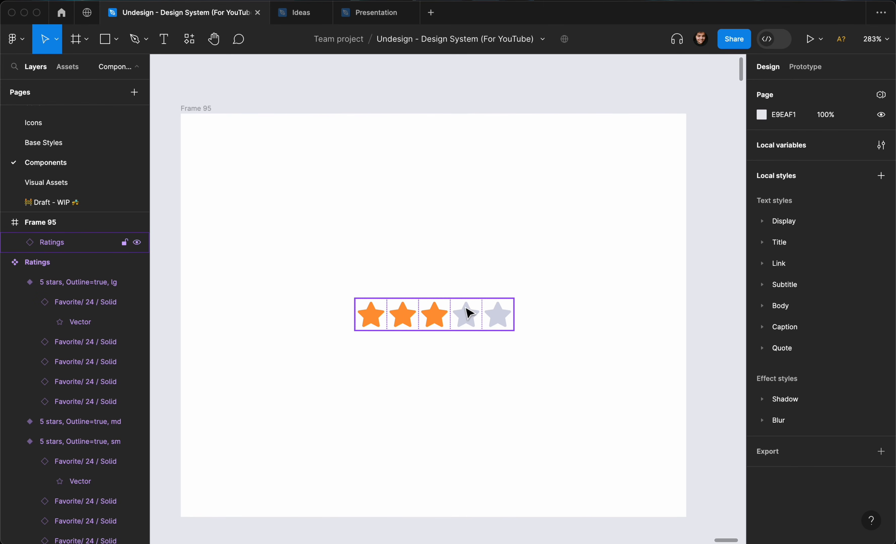
{"action": "scroll", "coordinate": [439, 322], "scroll_direction": "left", "scroll_amount": 1}
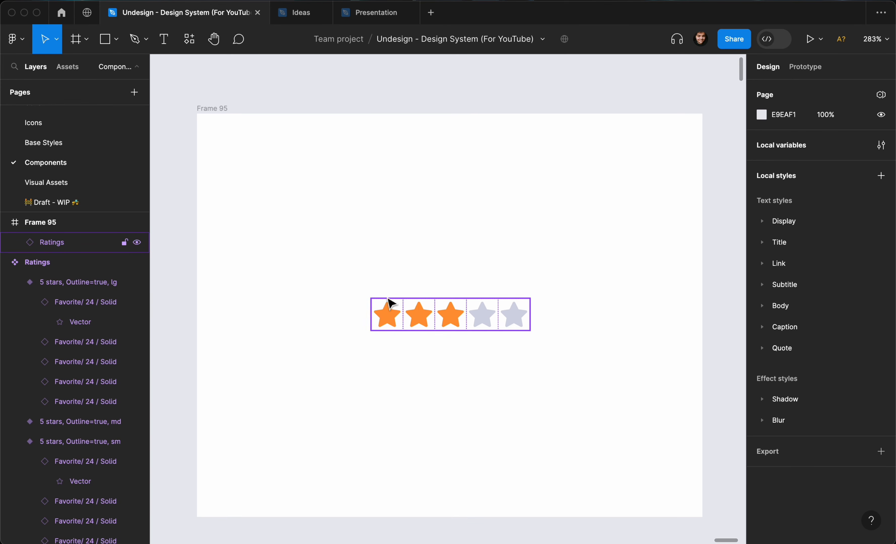
{"action": "scroll", "coordinate": [390, 303], "scroll_direction": "down", "scroll_amount": 3}
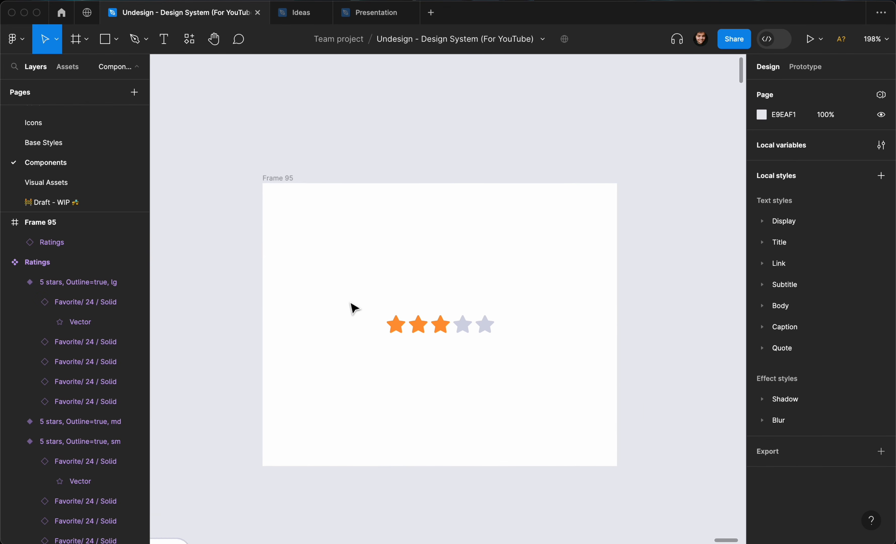
{"action": "scroll", "coordinate": [351, 308], "scroll_direction": "down", "scroll_amount": 5}
{"action": "scroll", "coordinate": [348, 303], "scroll_direction": "down", "scroll_amount": 10}
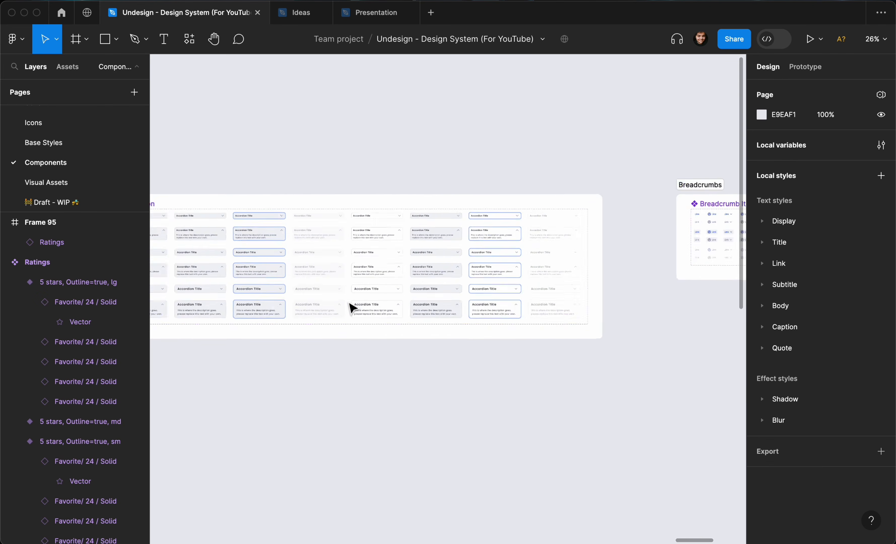
{"action": "scroll", "coordinate": [352, 308], "scroll_direction": "up", "scroll_amount": 3}
{"action": "scroll", "coordinate": [352, 308], "scroll_direction": "right", "scroll_amount": 10}
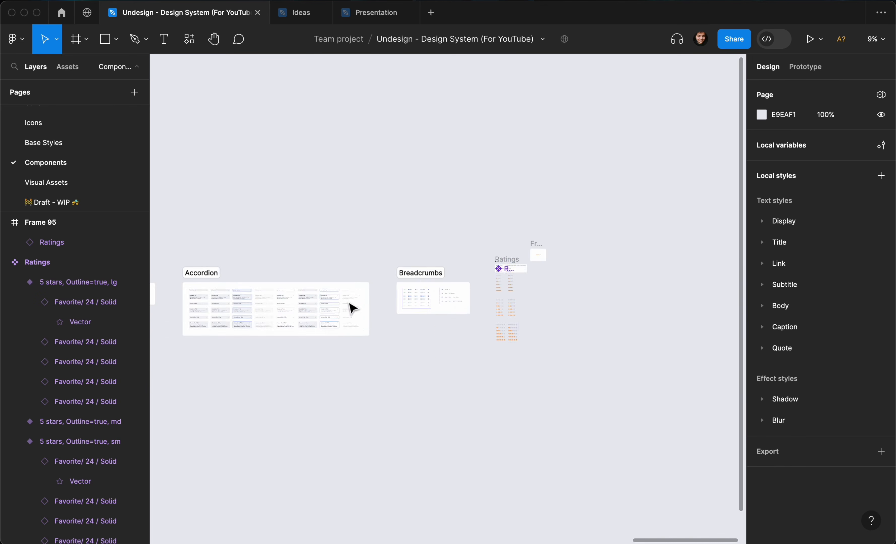
{"action": "scroll", "coordinate": [351, 309], "scroll_direction": "up", "scroll_amount": 3}
{"action": "scroll", "coordinate": [352, 308], "scroll_direction": "right", "scroll_amount": 2}
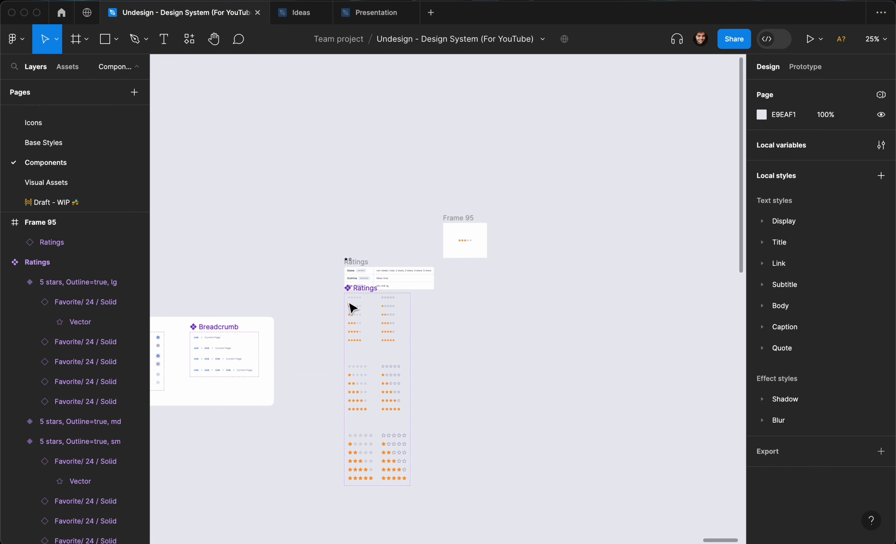
Look over the neighbouring Breadcrumbs, Accordion and Status component sets and return to the Ratings set.
{"action": "scroll", "coordinate": [352, 308], "scroll_direction": "up", "scroll_amount": 2}
{"action": "scroll", "coordinate": [351, 308], "scroll_direction": "left", "scroll_amount": 10}
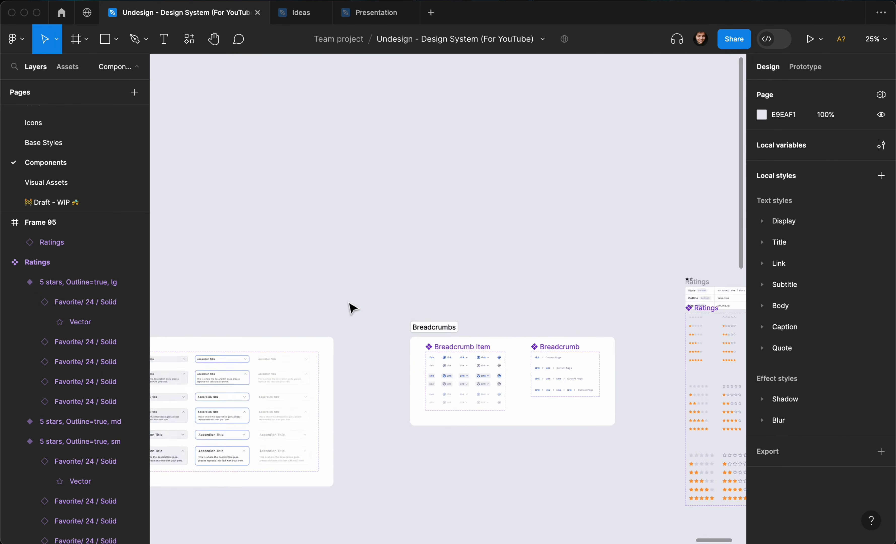
{"action": "scroll", "coordinate": [352, 308], "scroll_direction": "down", "scroll_amount": 3}
{"action": "scroll", "coordinate": [352, 308], "scroll_direction": "left", "scroll_amount": 3}
{"action": "scroll", "coordinate": [352, 308], "scroll_direction": "down", "scroll_amount": 2}
{"action": "scroll", "coordinate": [352, 308], "scroll_direction": "left", "scroll_amount": 8}
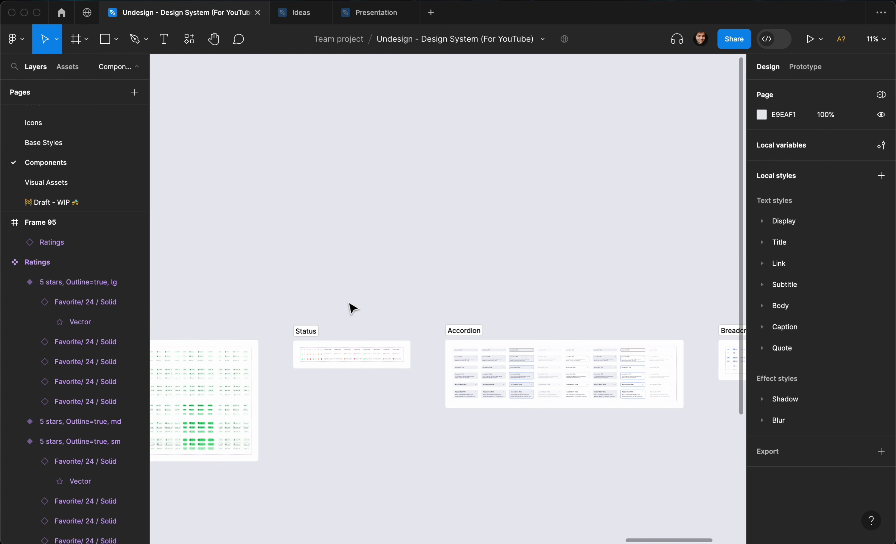
{"action": "scroll", "coordinate": [352, 308], "scroll_direction": "left", "scroll_amount": 5}
{"action": "scroll", "coordinate": [351, 308], "scroll_direction": "down", "scroll_amount": 1}
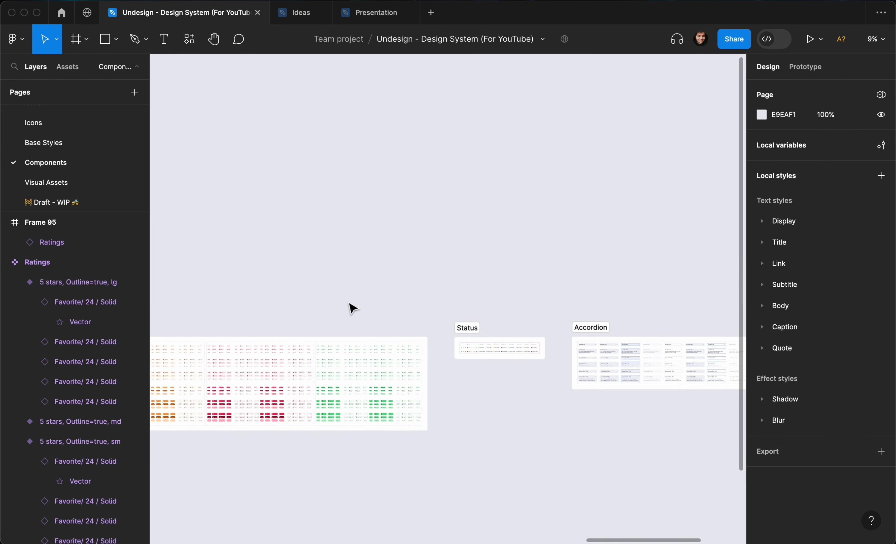
{"action": "scroll", "coordinate": [352, 308], "scroll_direction": "right", "scroll_amount": 10}
{"action": "scroll", "coordinate": [352, 309], "scroll_direction": "up", "scroll_amount": 2}
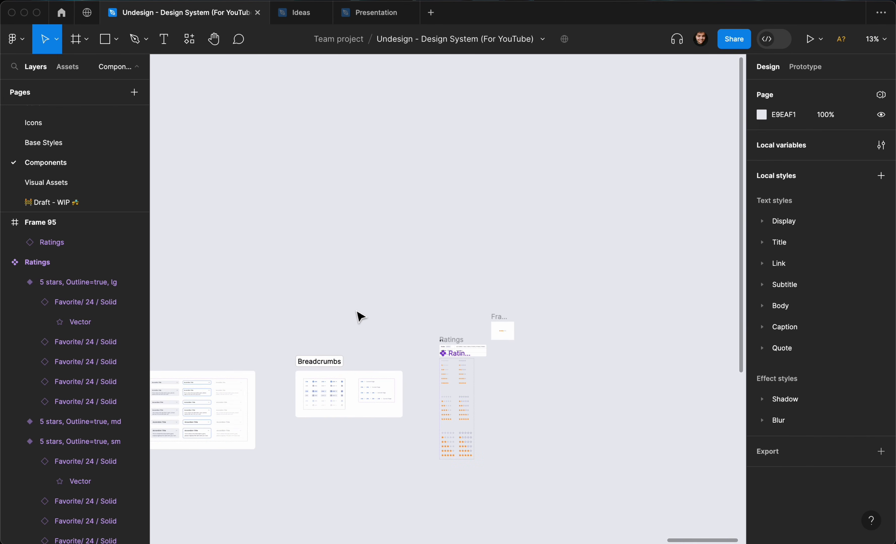
{"action": "scroll", "coordinate": [360, 316], "scroll_direction": "right", "scroll_amount": 4}
{"action": "scroll", "coordinate": [360, 316], "scroll_direction": "up", "scroll_amount": 3}
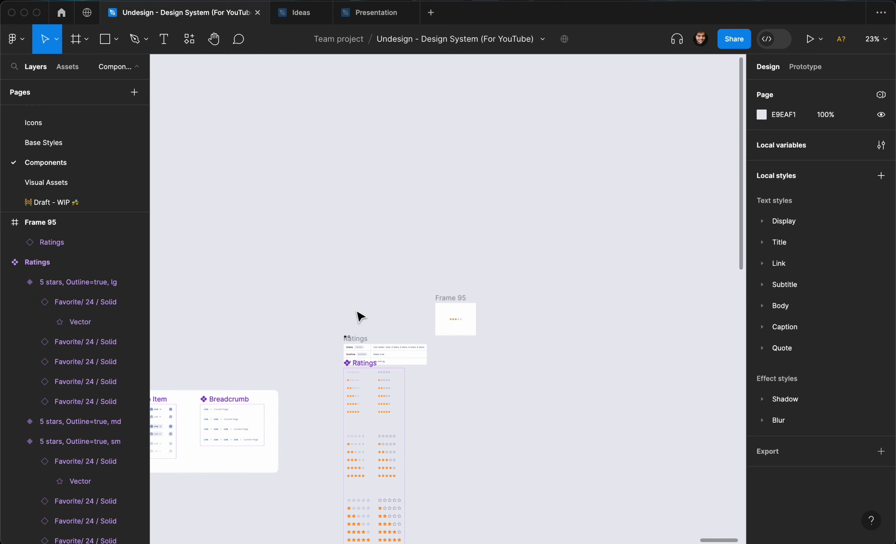
{"action": "scroll", "coordinate": [358, 311], "scroll_direction": "up", "scroll_amount": 5}
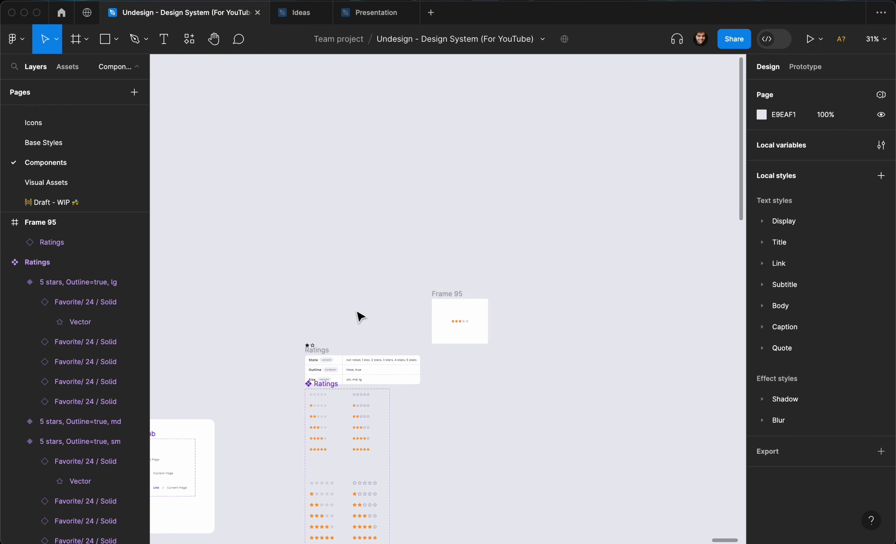